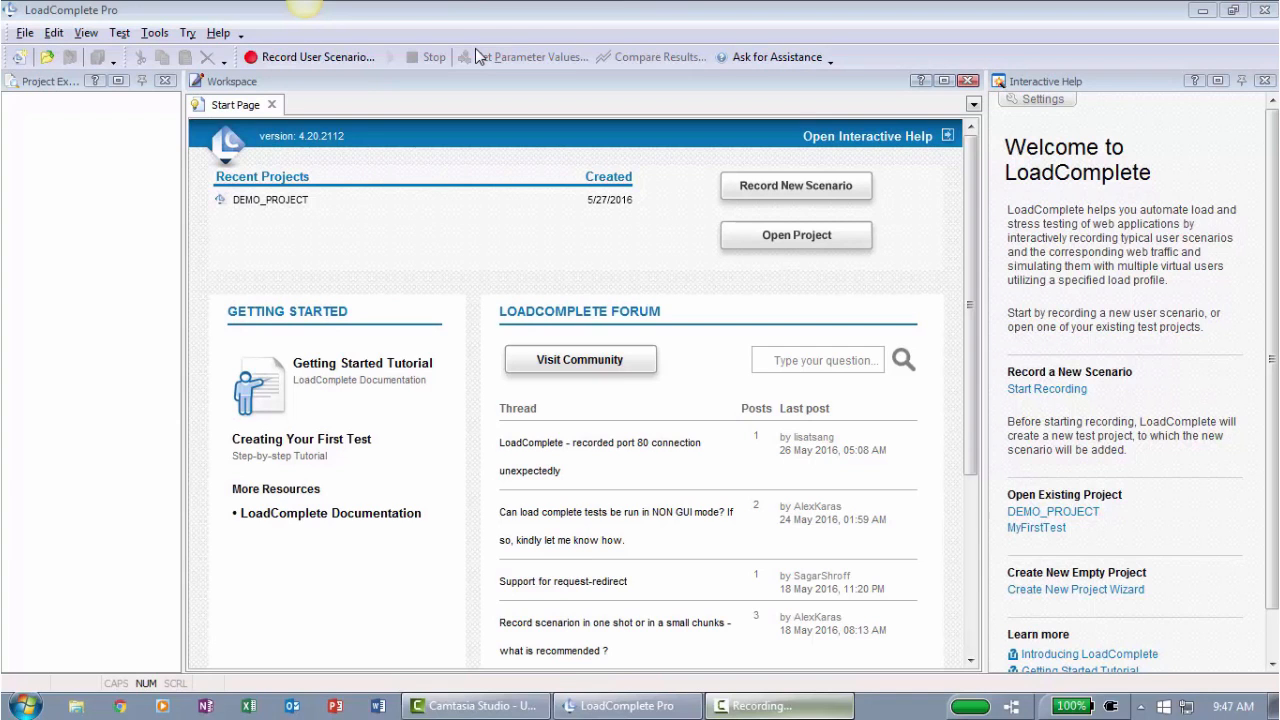
Start recording a new user scenario in a project named 'Farpoint Travel'.
left_click(318, 57)
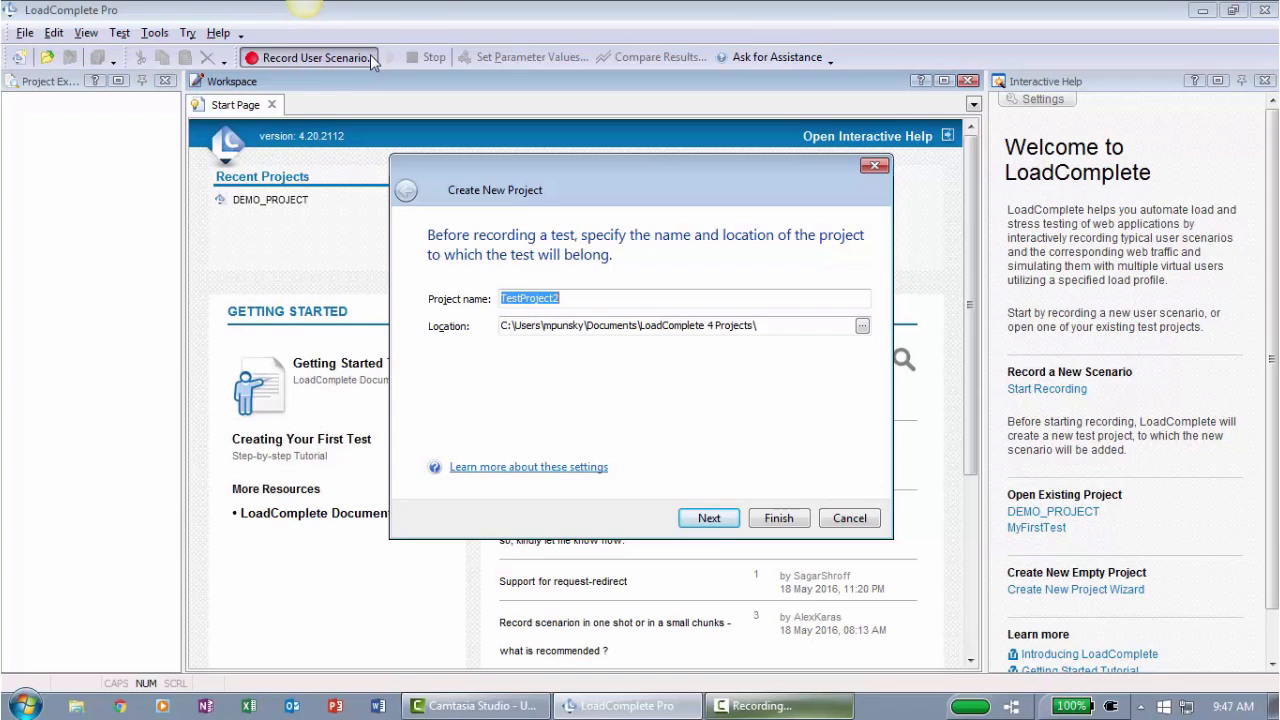
type("Farpoij")
key("BackSpace")
key("BackSpace")
type("int Tr")
type("avel")
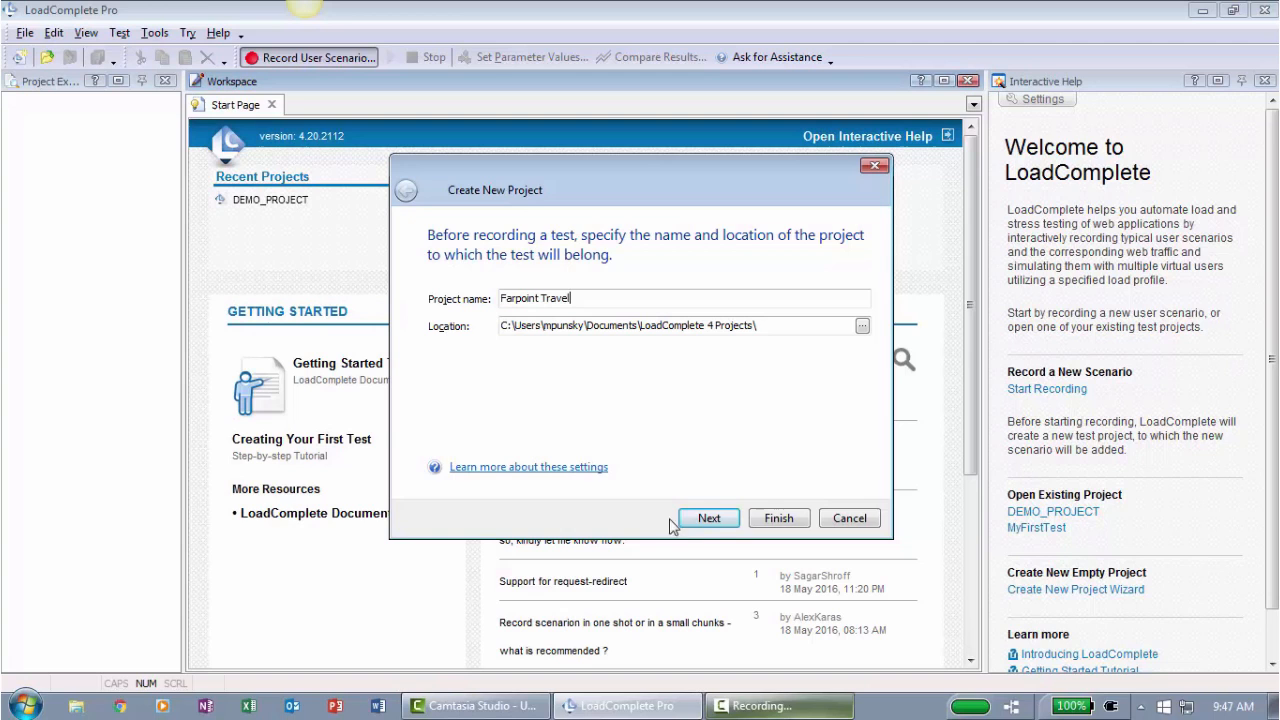
left_click(709, 519)
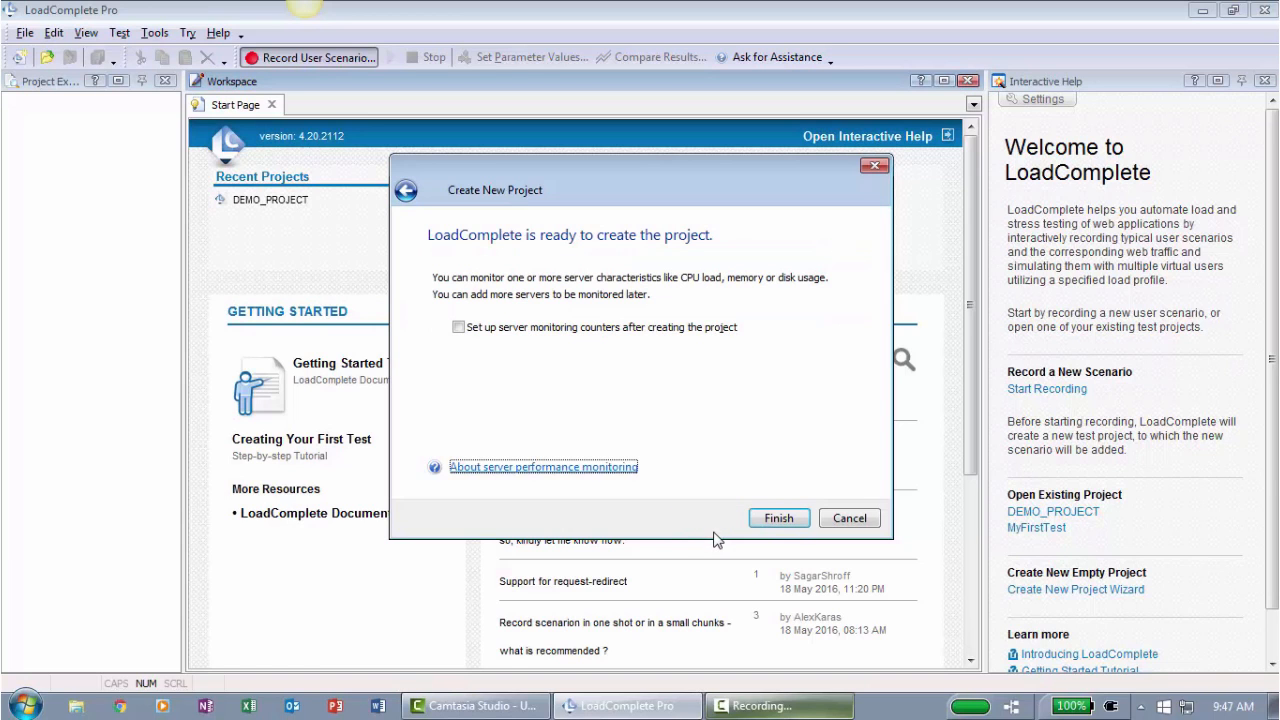
left_click(779, 518)
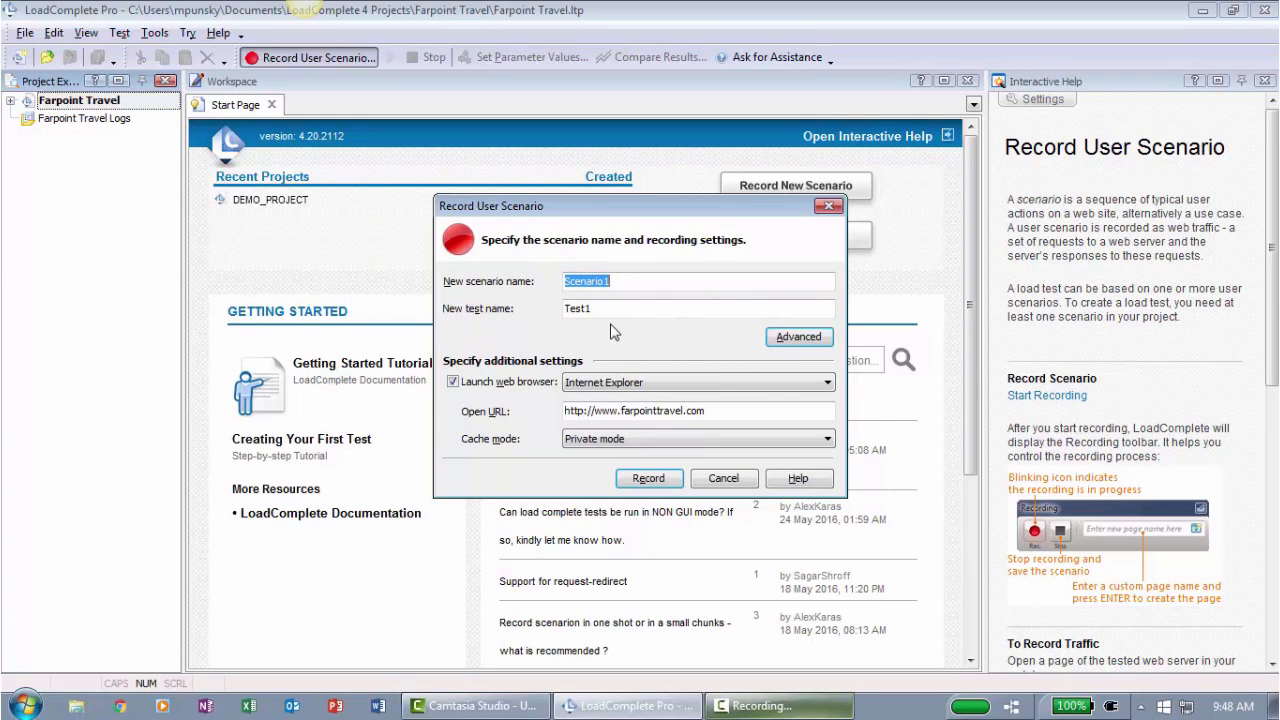
left_click(698, 383)
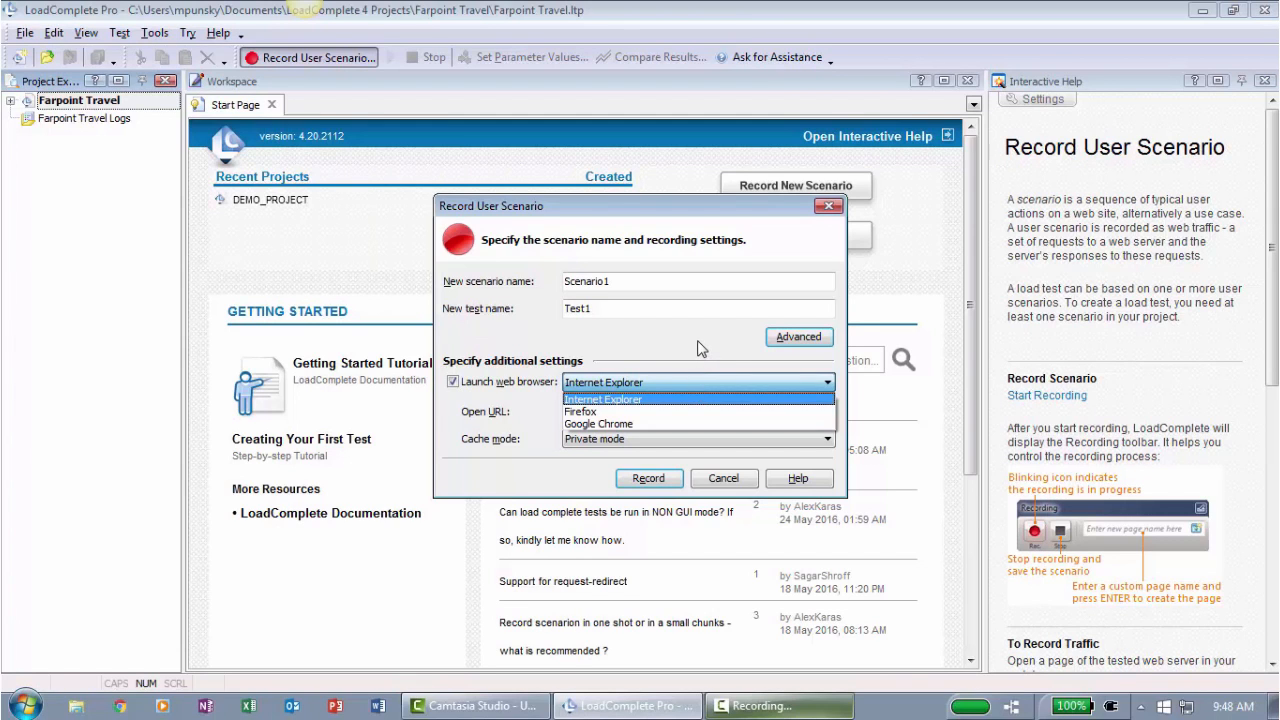
left_click(700, 398)
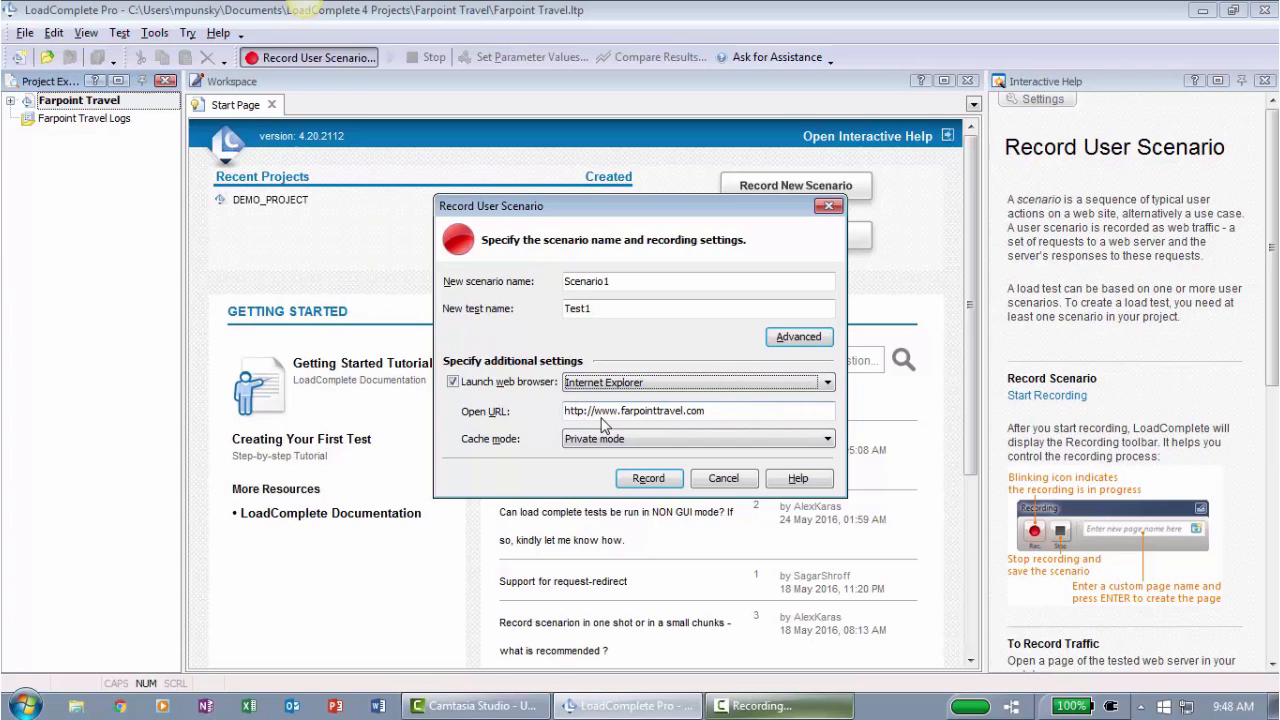
left_click(566, 410)
Start recording so Internet Explorer opens the Farpoint Travel home page and captures its requests.
left_click(648, 478)
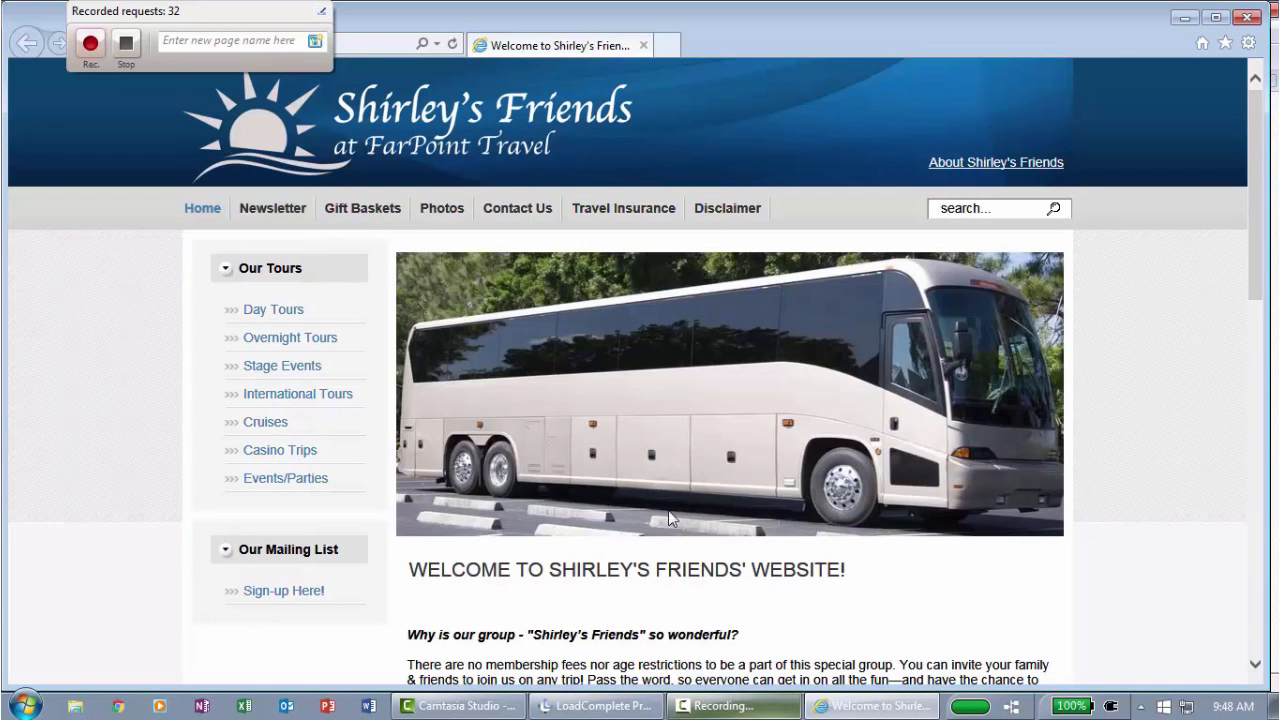
left_click(240, 44)
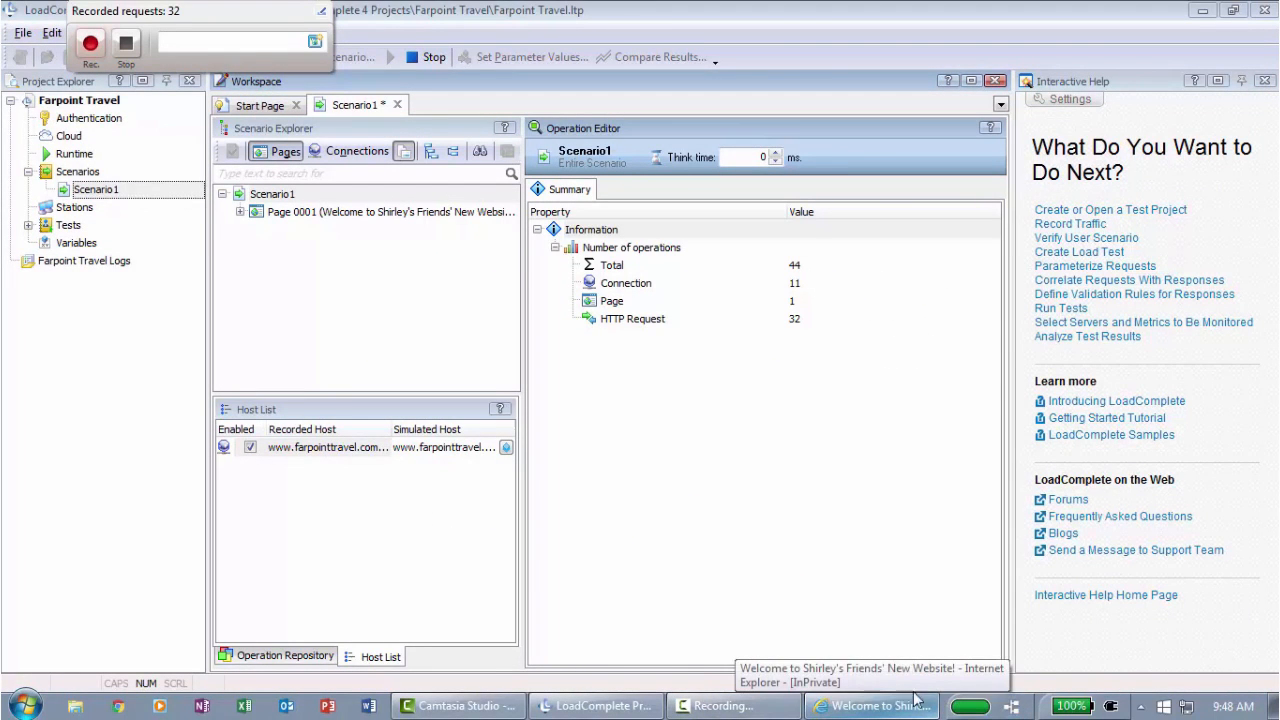
left_click(870, 706)
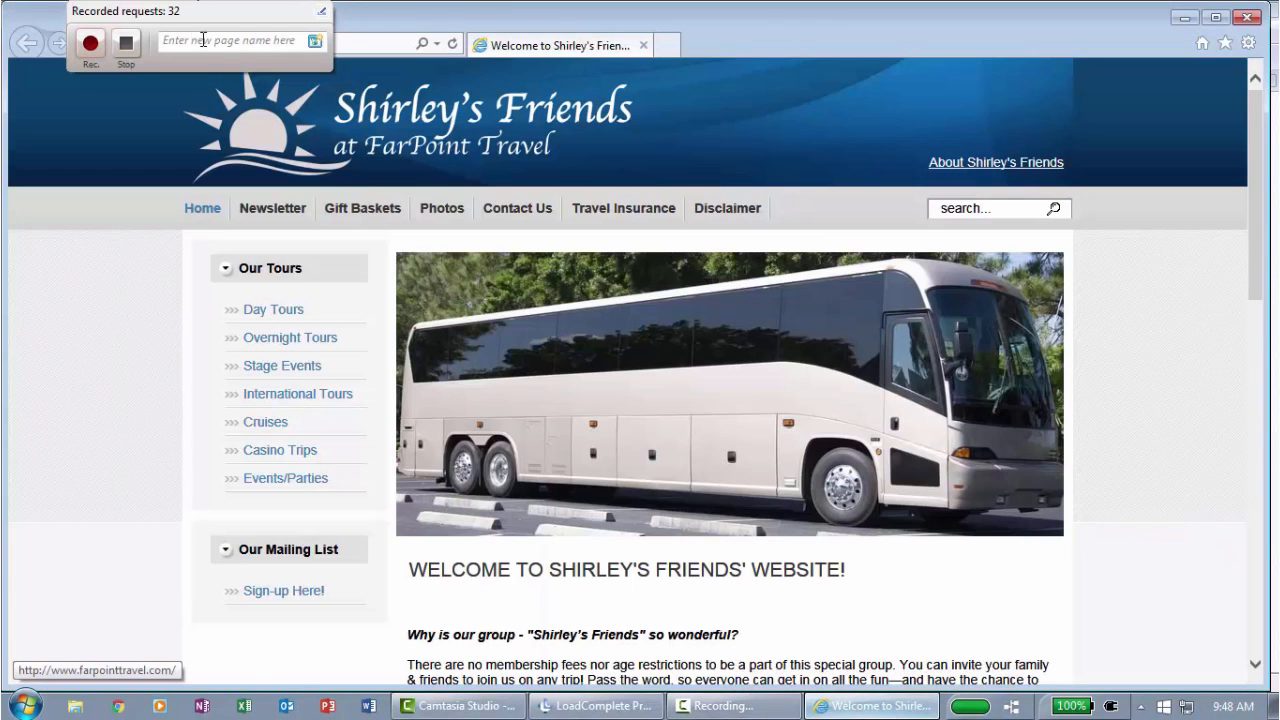
Record the Day Tours, Overnight Tours and Stage Events pages, each as its own named page.
left_click(203, 40)
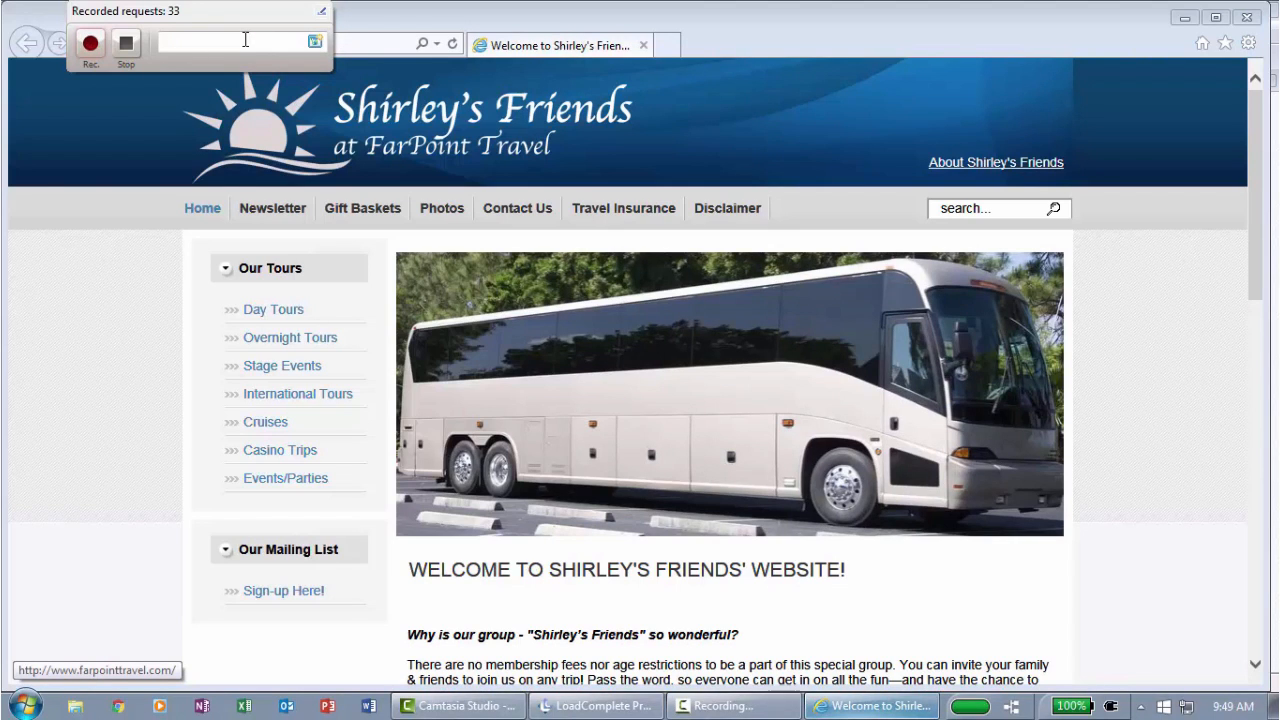
type("Day")
type(" Tours")
left_click(254, 316)
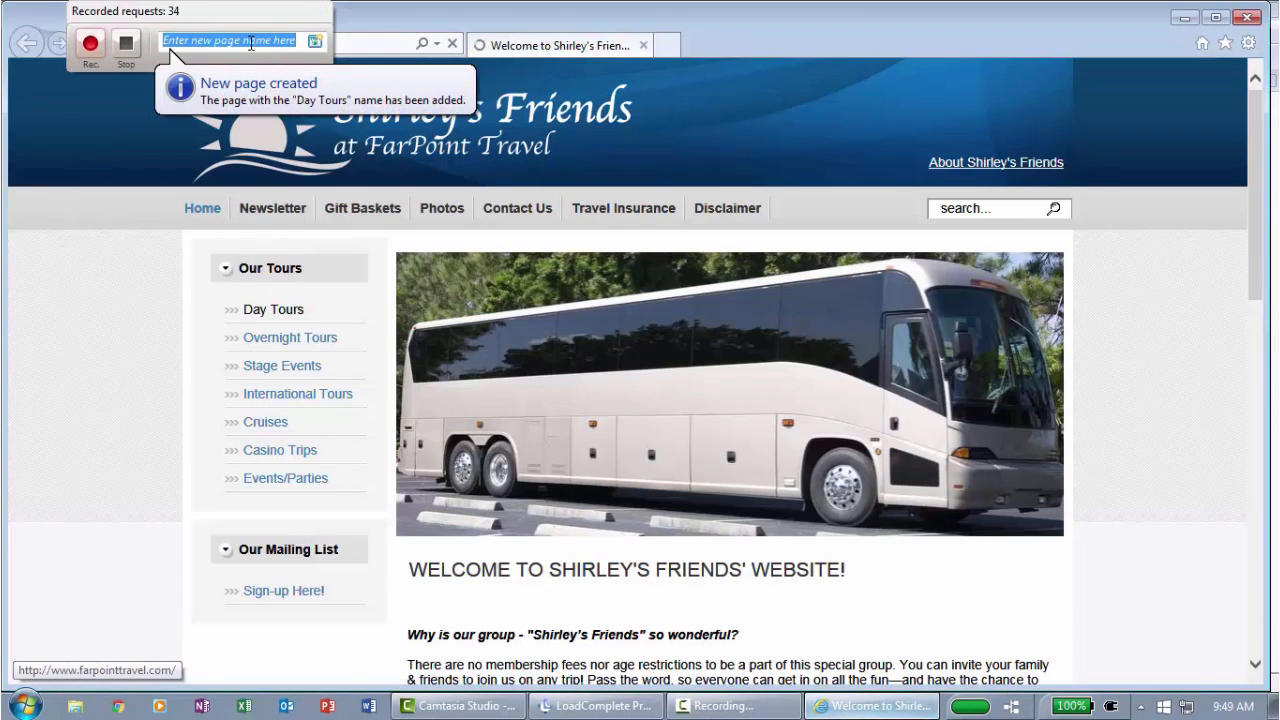
type("Over")
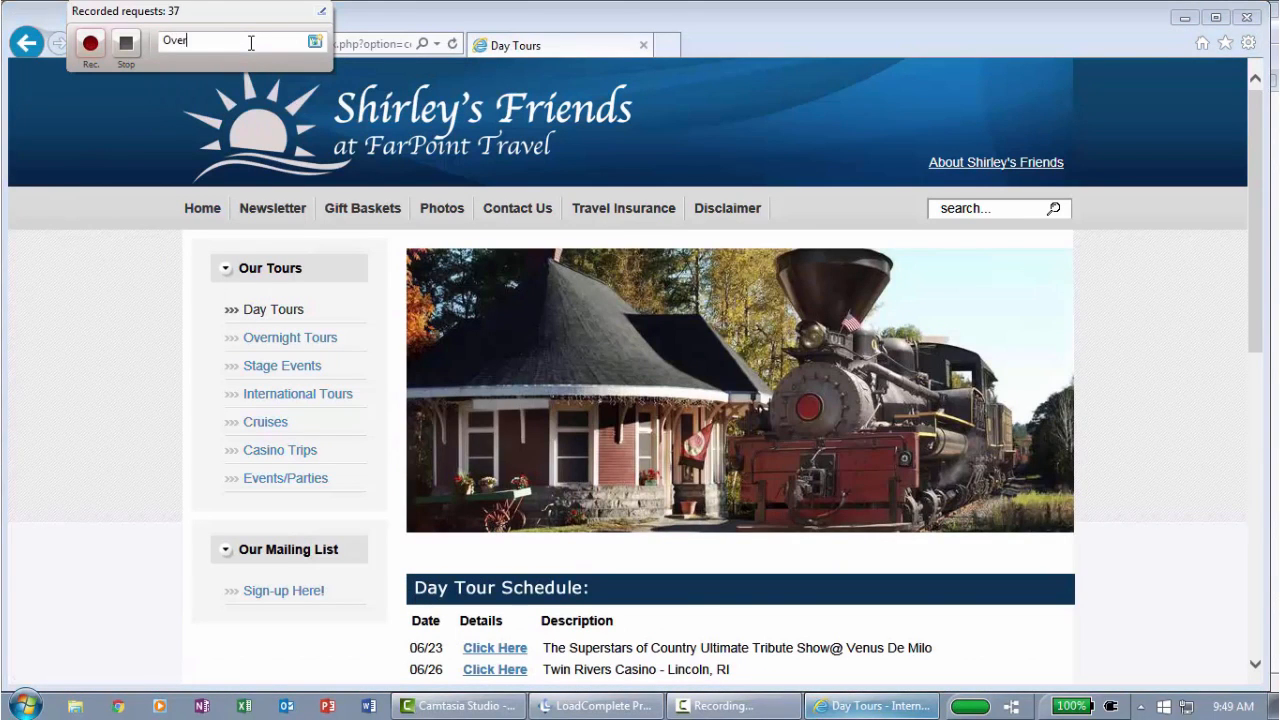
type("night Tours")
left_click(290, 337)
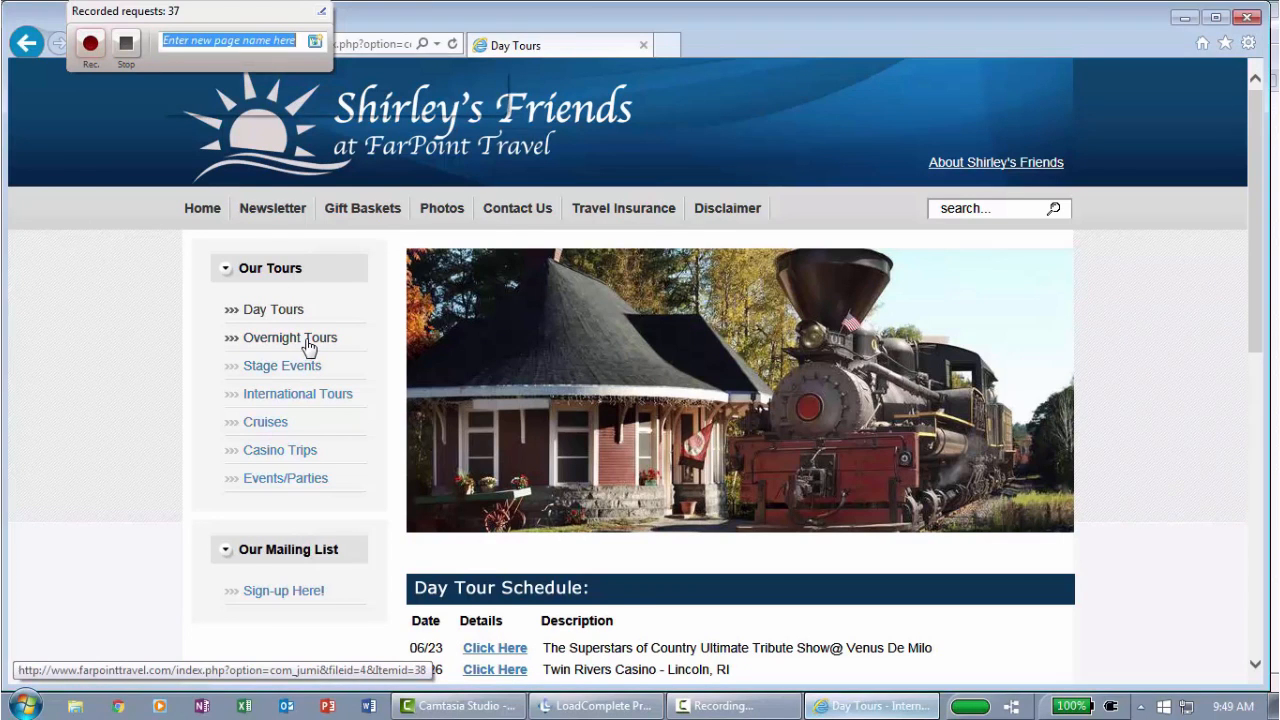
left_click(218, 42)
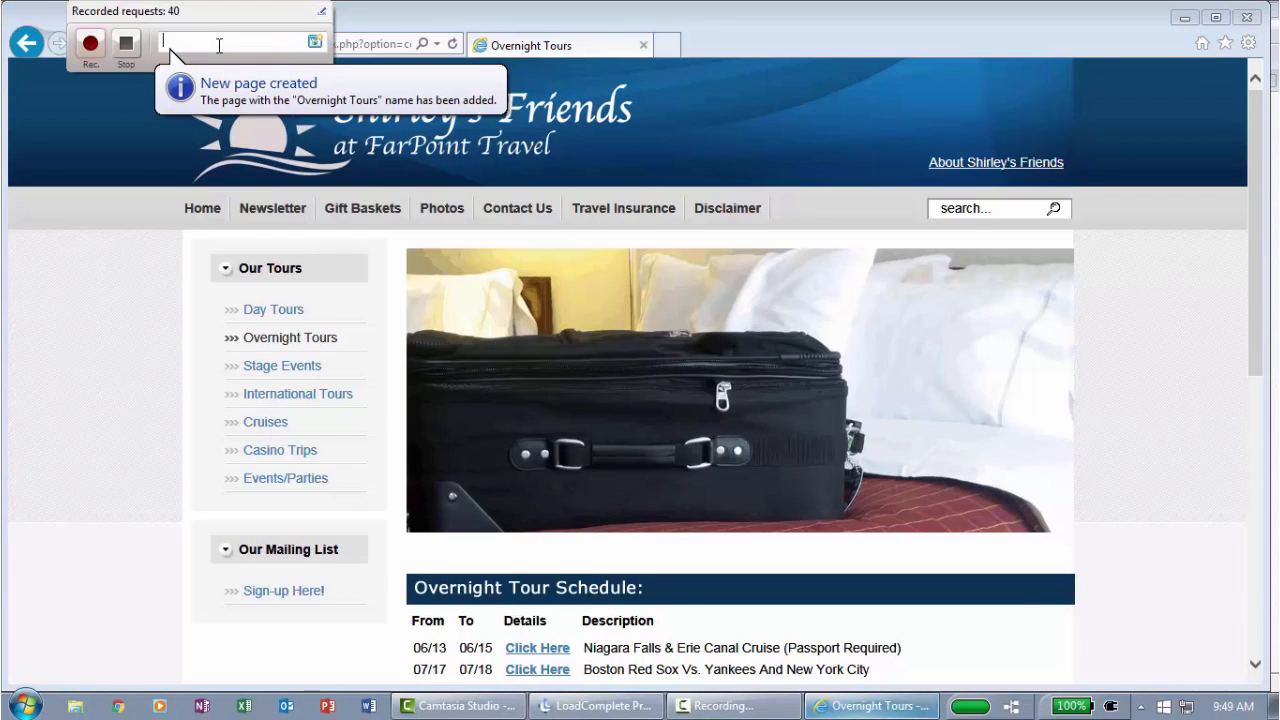
type("Stage Ev")
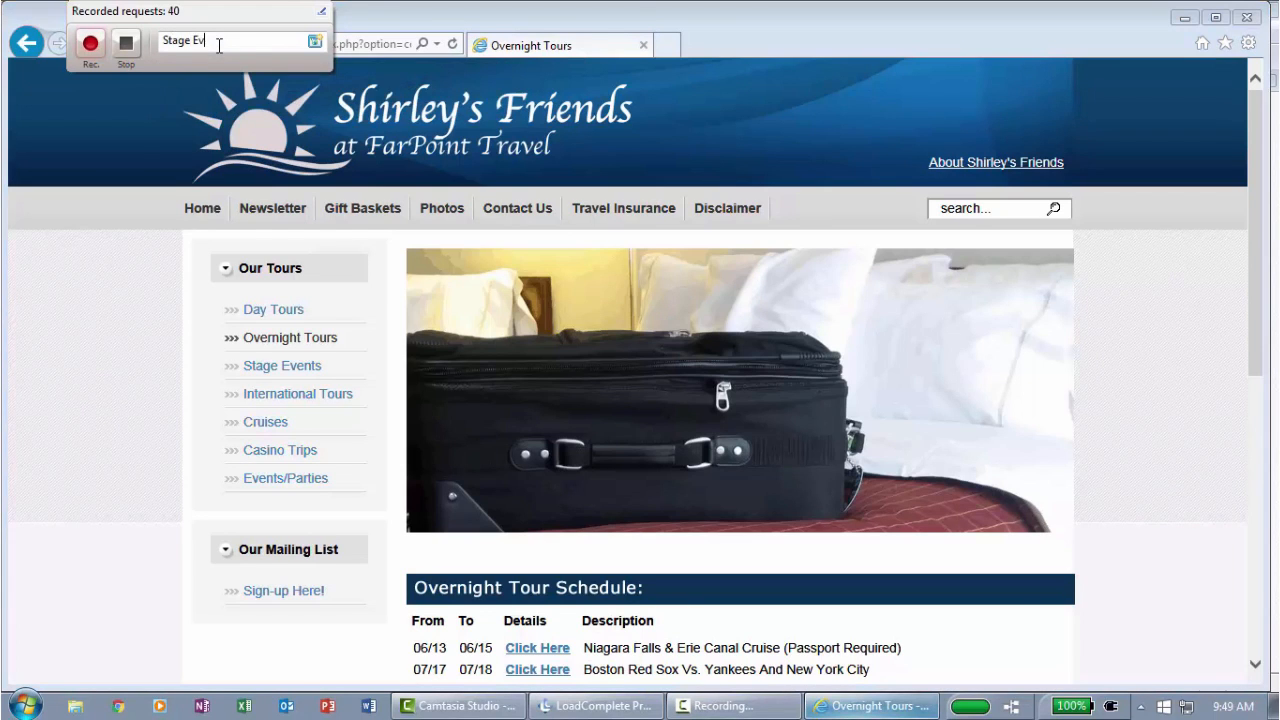
type("ents")
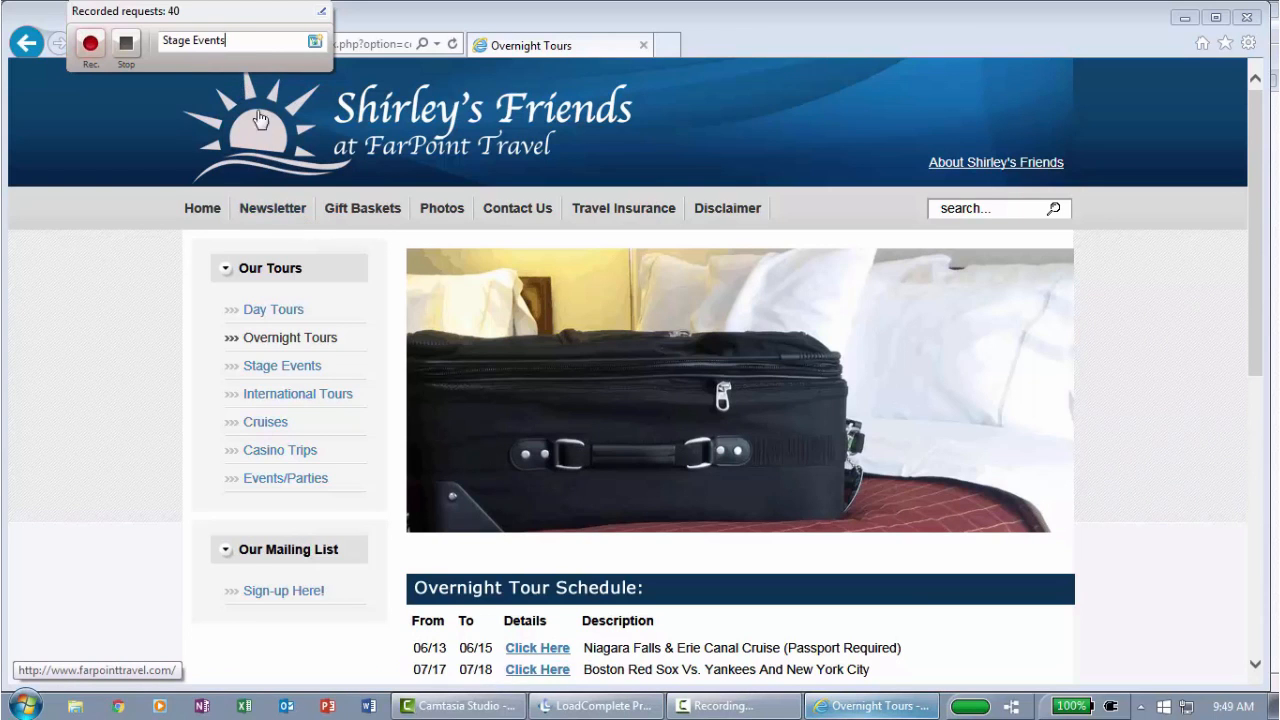
left_click(293, 365)
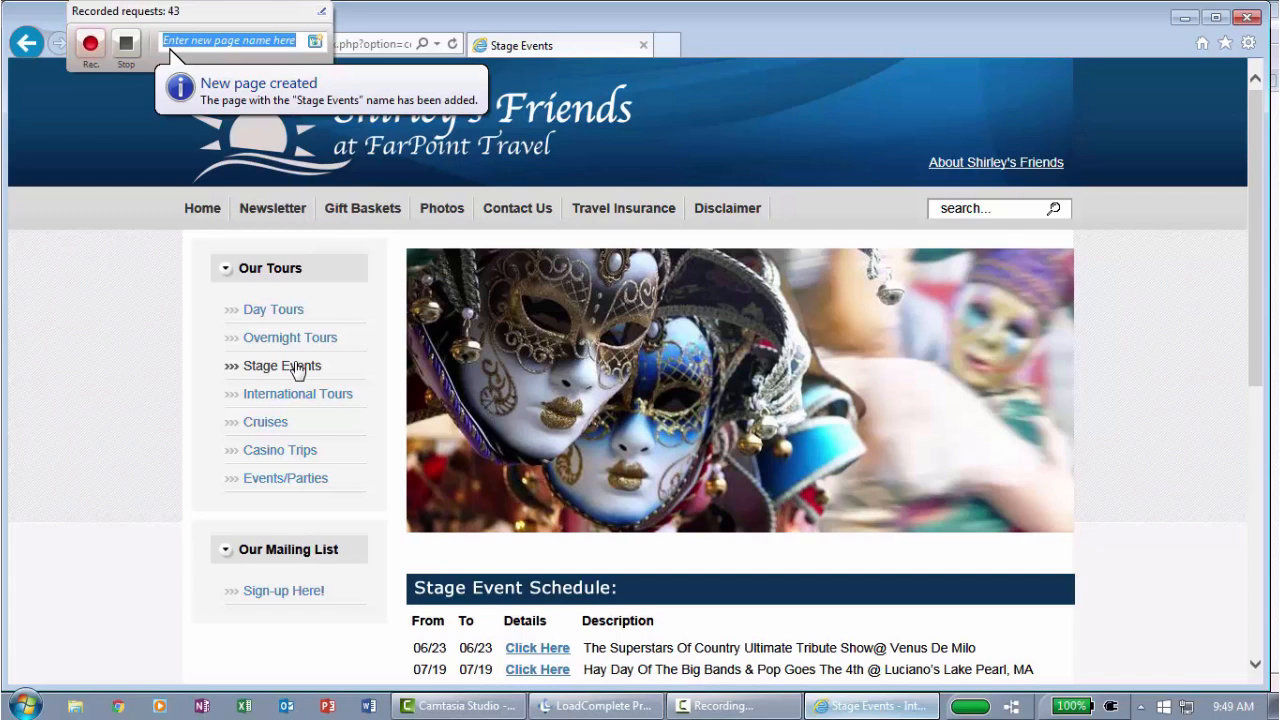
Stop recording and accept the parameter correlation so Scenario1 is saved with its four pages.
left_click(127, 45)
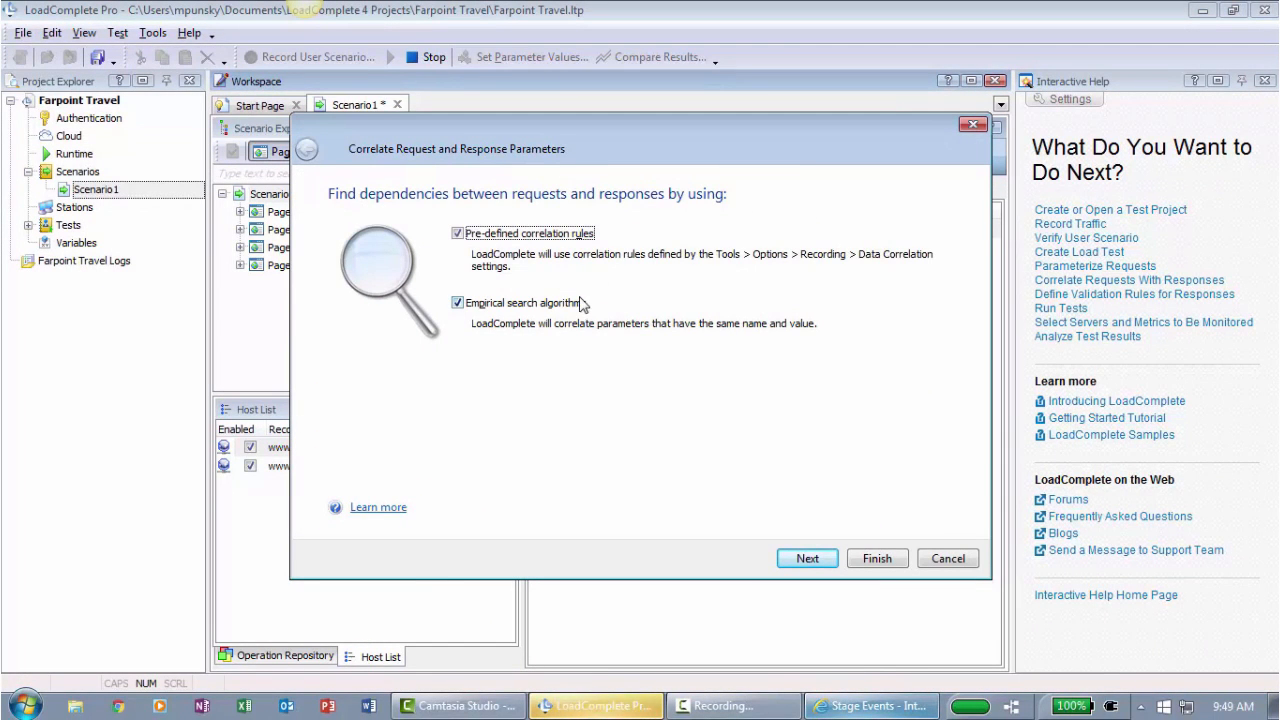
left_click(877, 558)
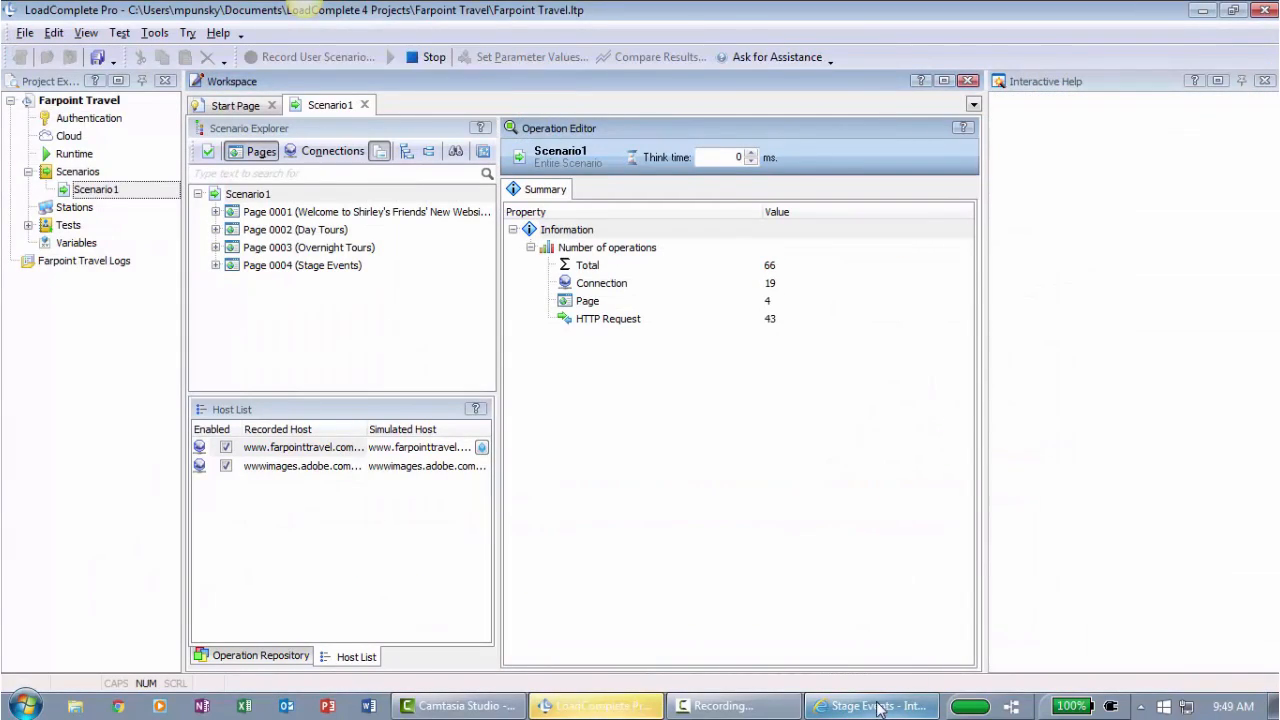
Close the Farpoint Travel browser window and expand the Tests node to show Test1.
right_click(875, 705)
left_click(828, 673)
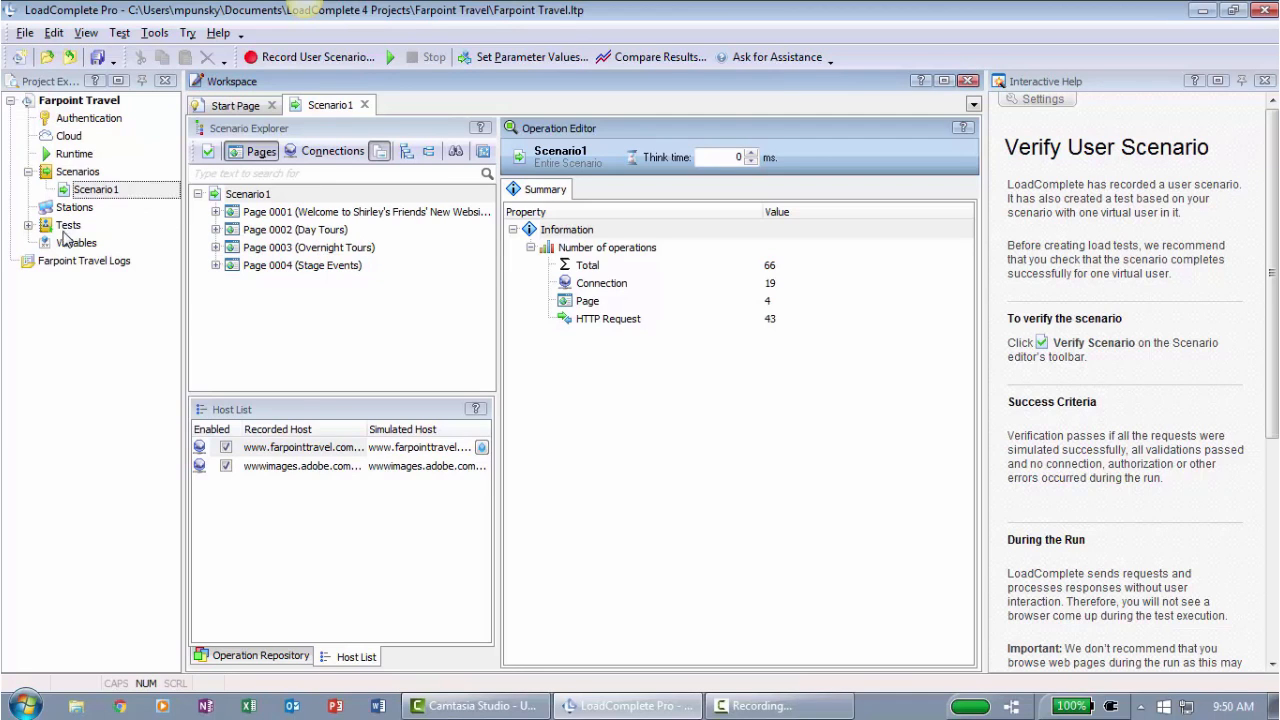
left_click(30, 225)
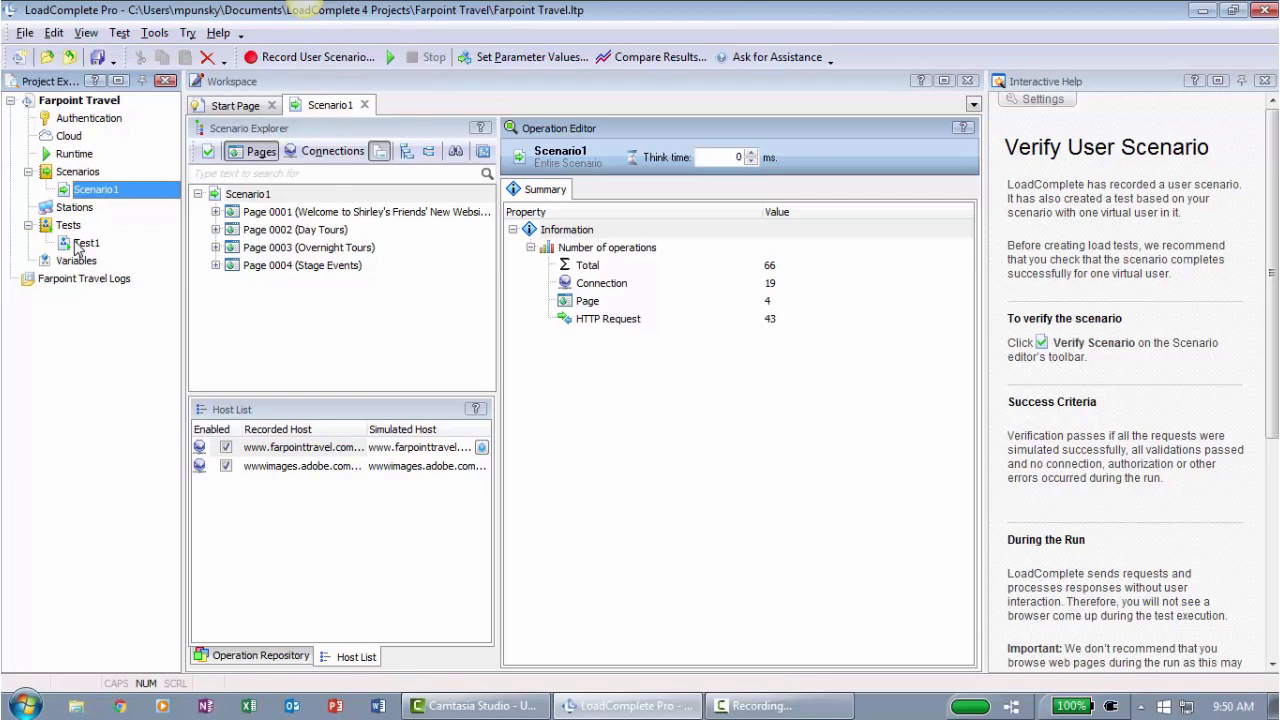
Open the Test1 load test in its editor.
right_click(78, 245)
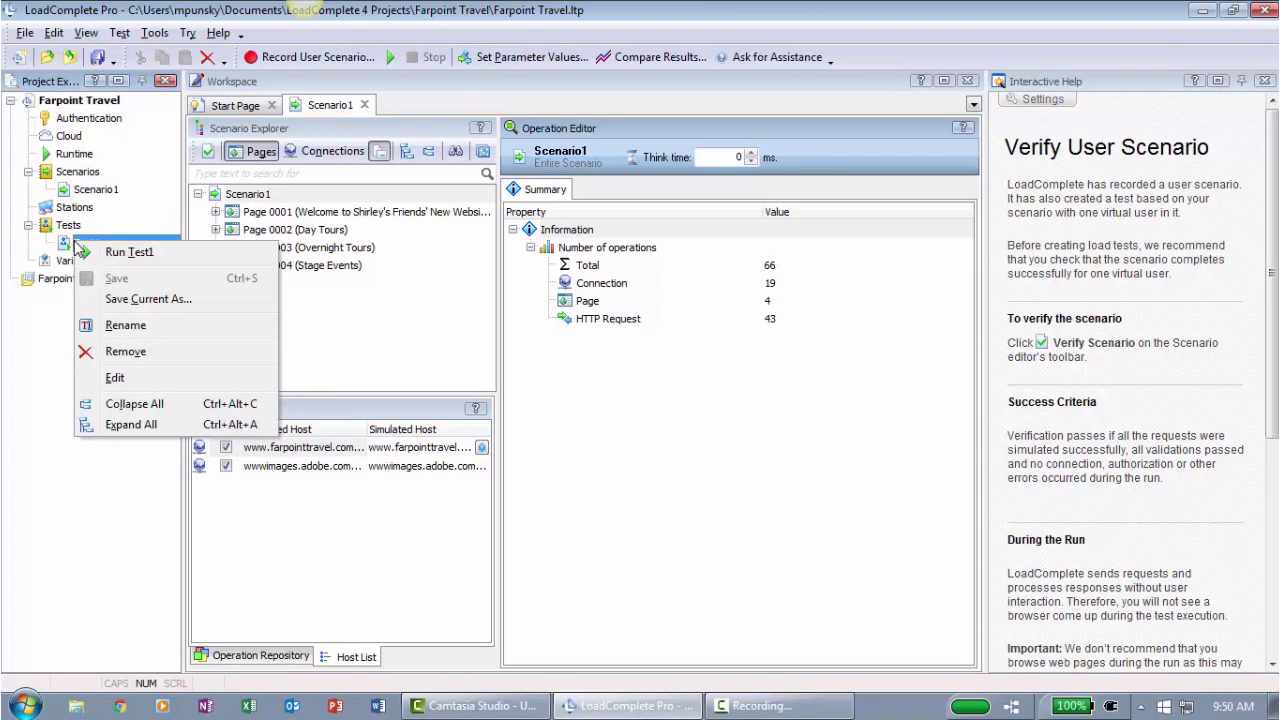
left_click(70, 244)
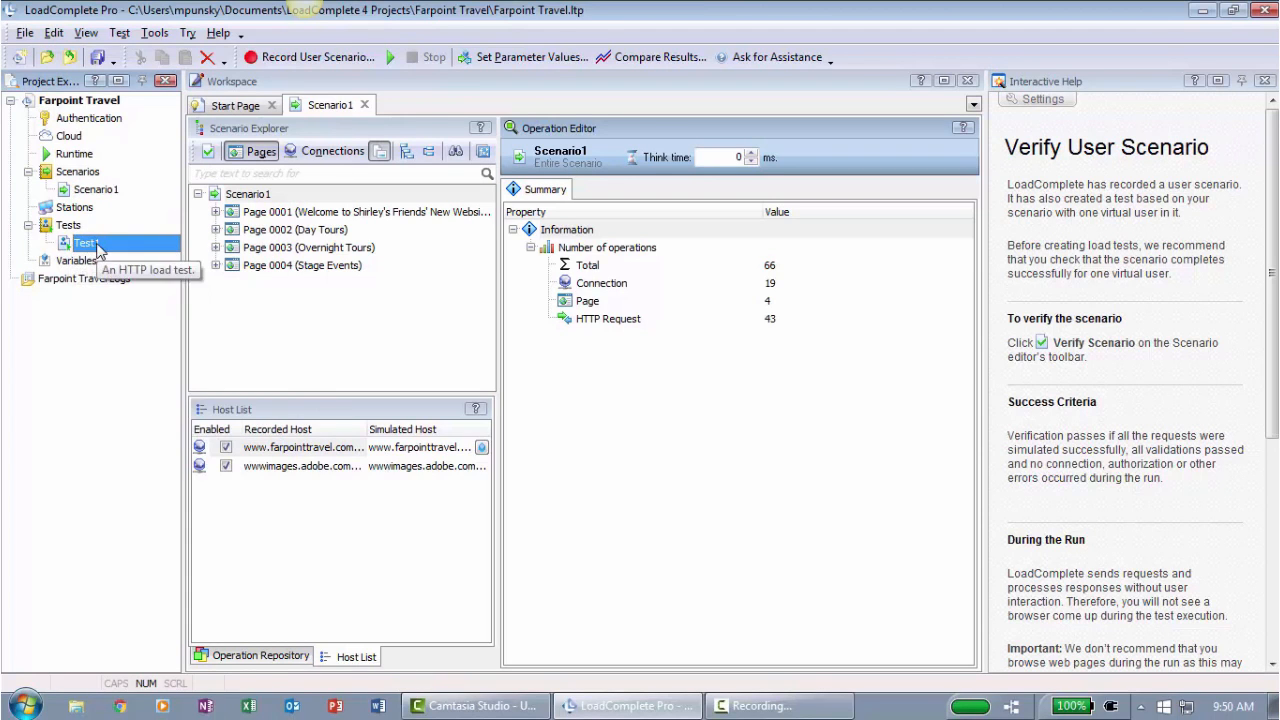
double_click(86, 243)
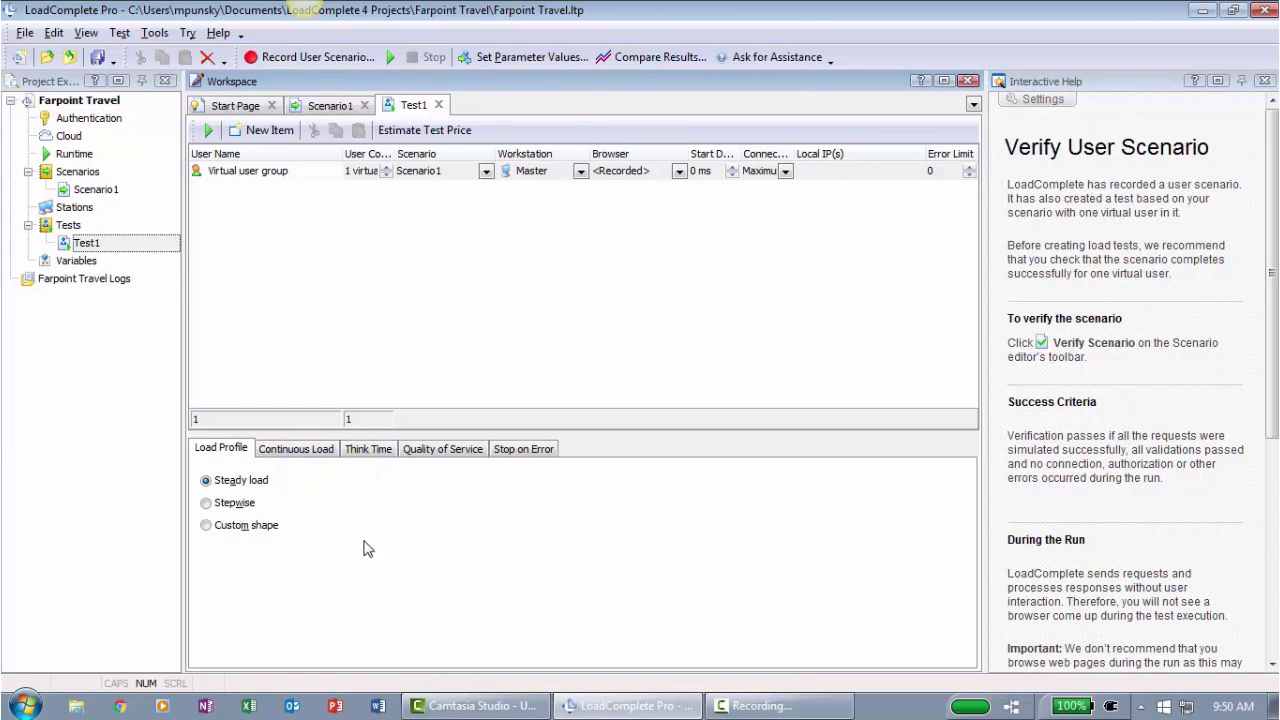
Set the virtual user group's User Count to 10.
left_click(366, 172)
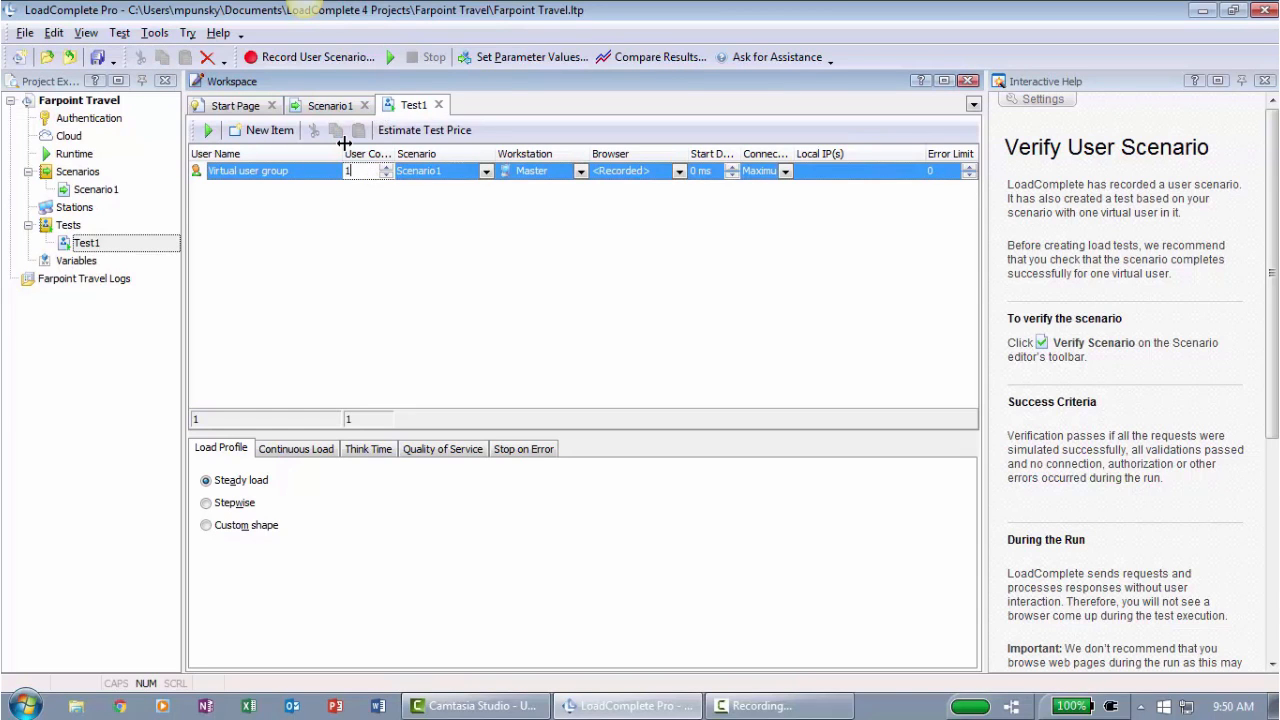
type("0")
left_click(460, 270)
type("virtu")
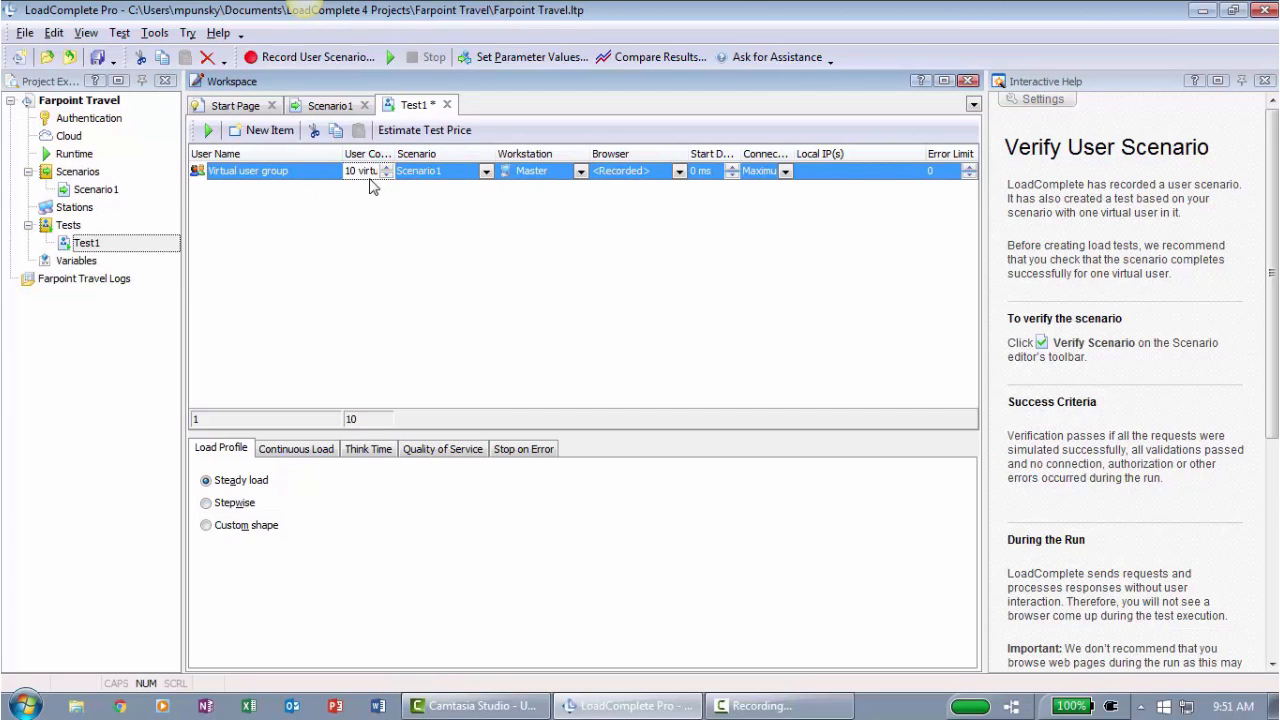
Choose a custom load shape, enable continuous load and draw a two-peak user curve.
left_click(206, 526)
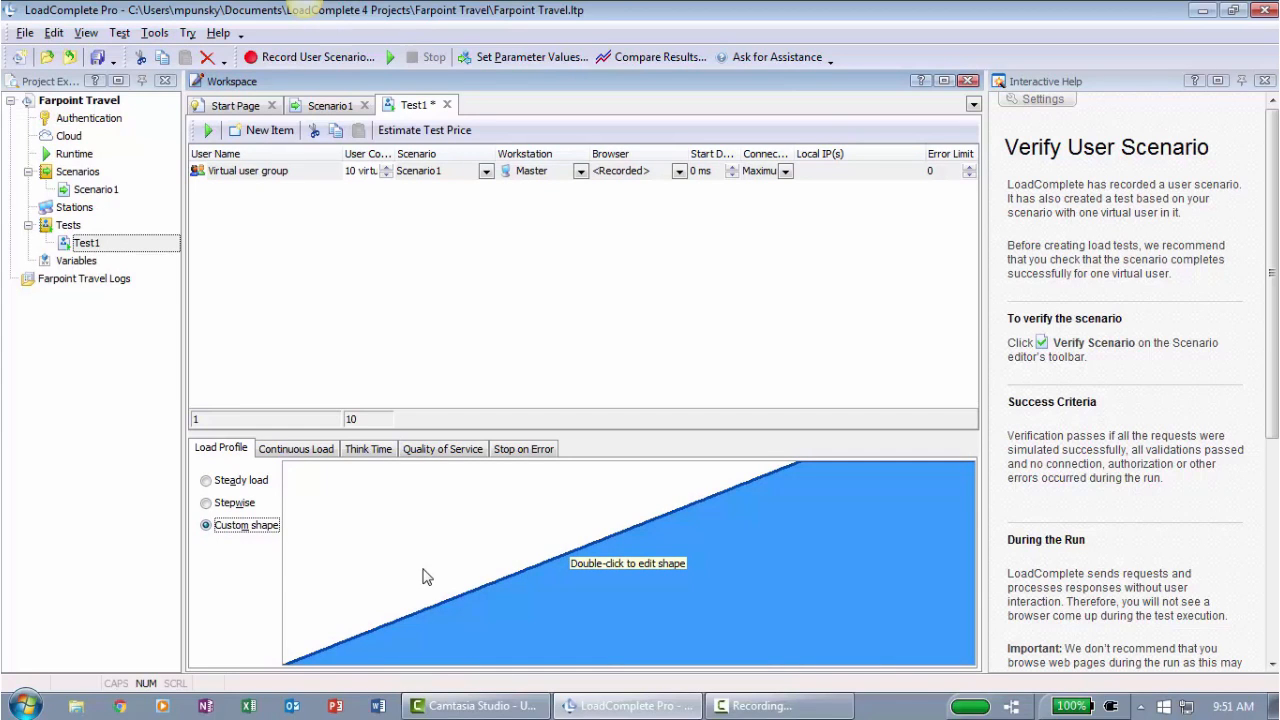
double_click(492, 609)
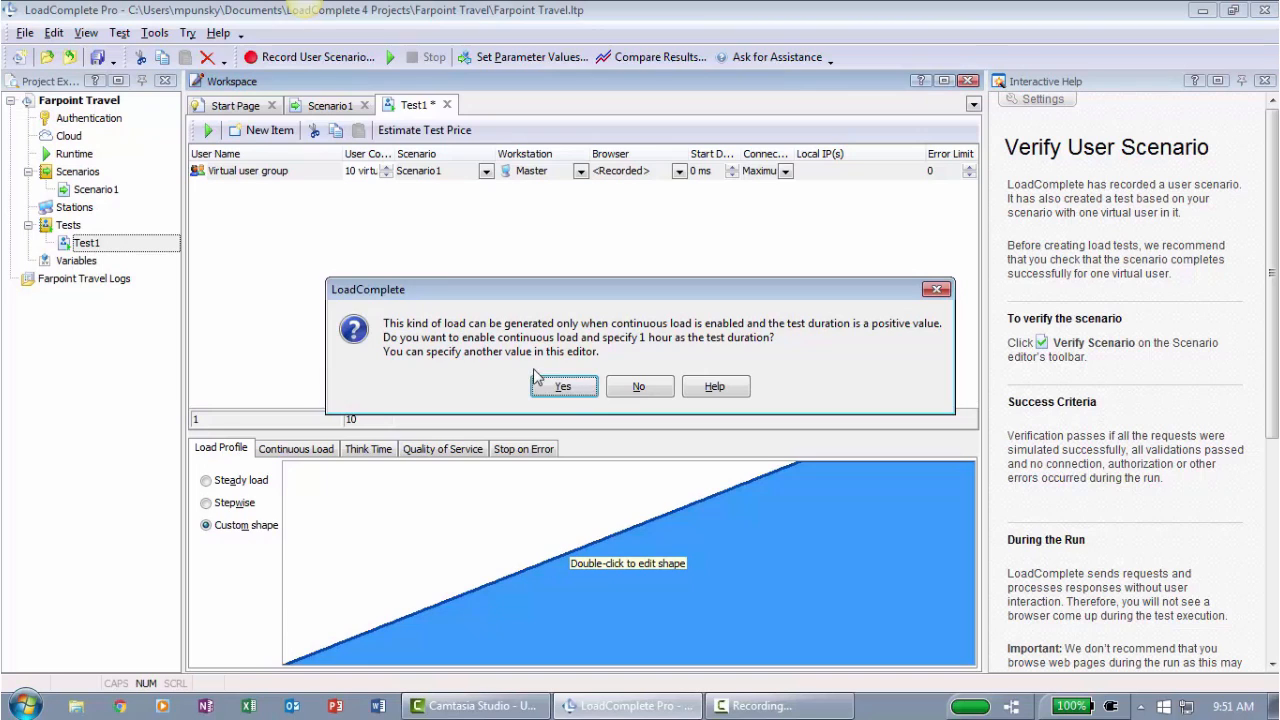
left_click(563, 388)
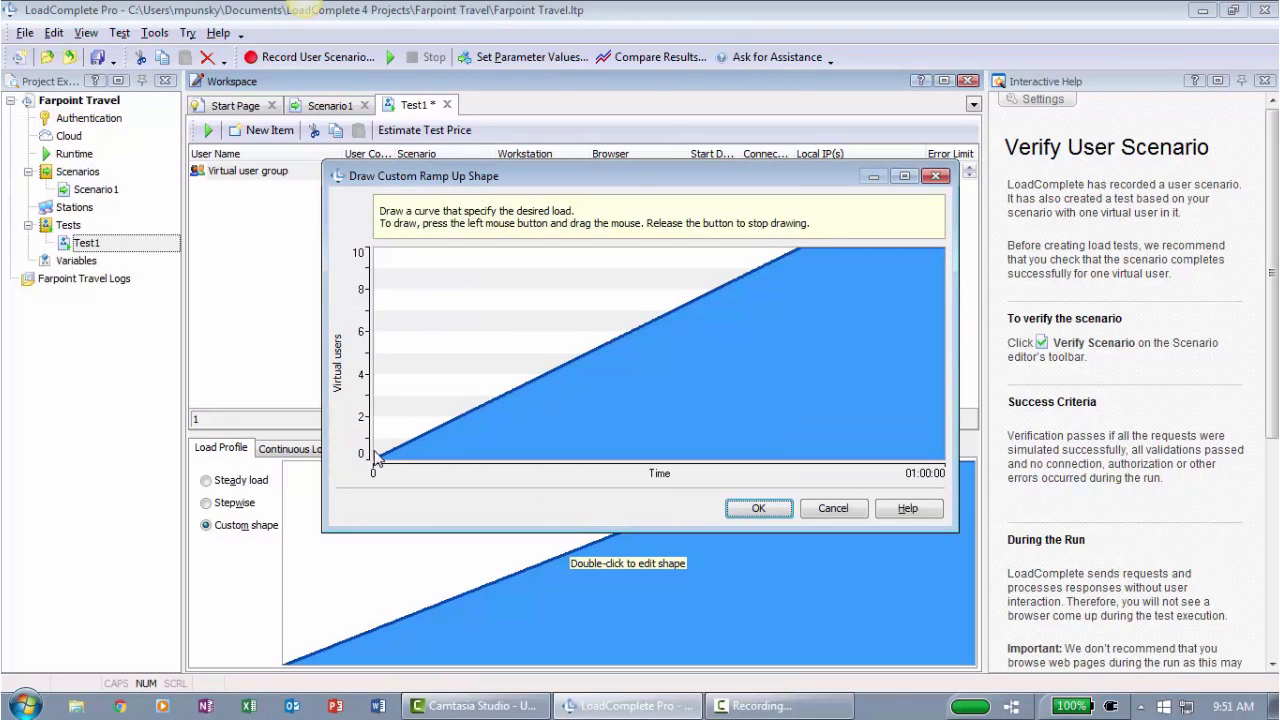
mouse_move(375, 458)
left_mouse_down()
mouse_move(500, 355)
mouse_move(813, 390)
mouse_move(945, 420)
left_mouse_up()
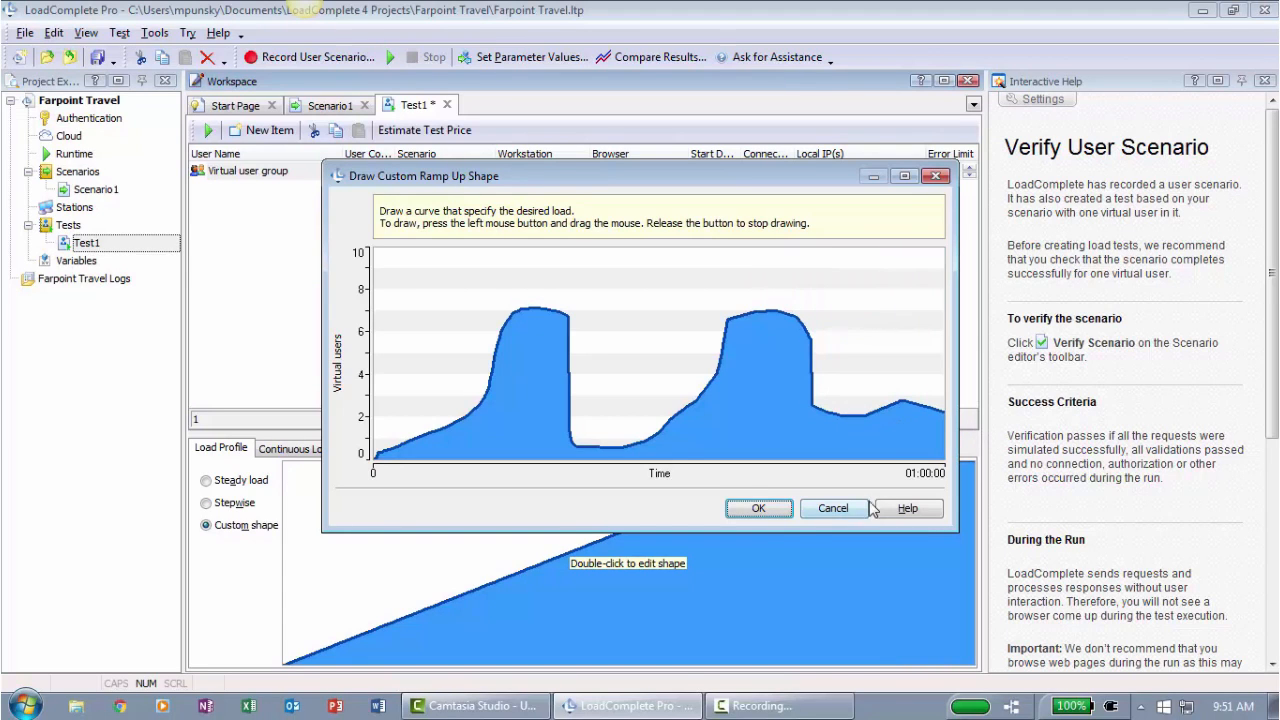
left_click(758, 508)
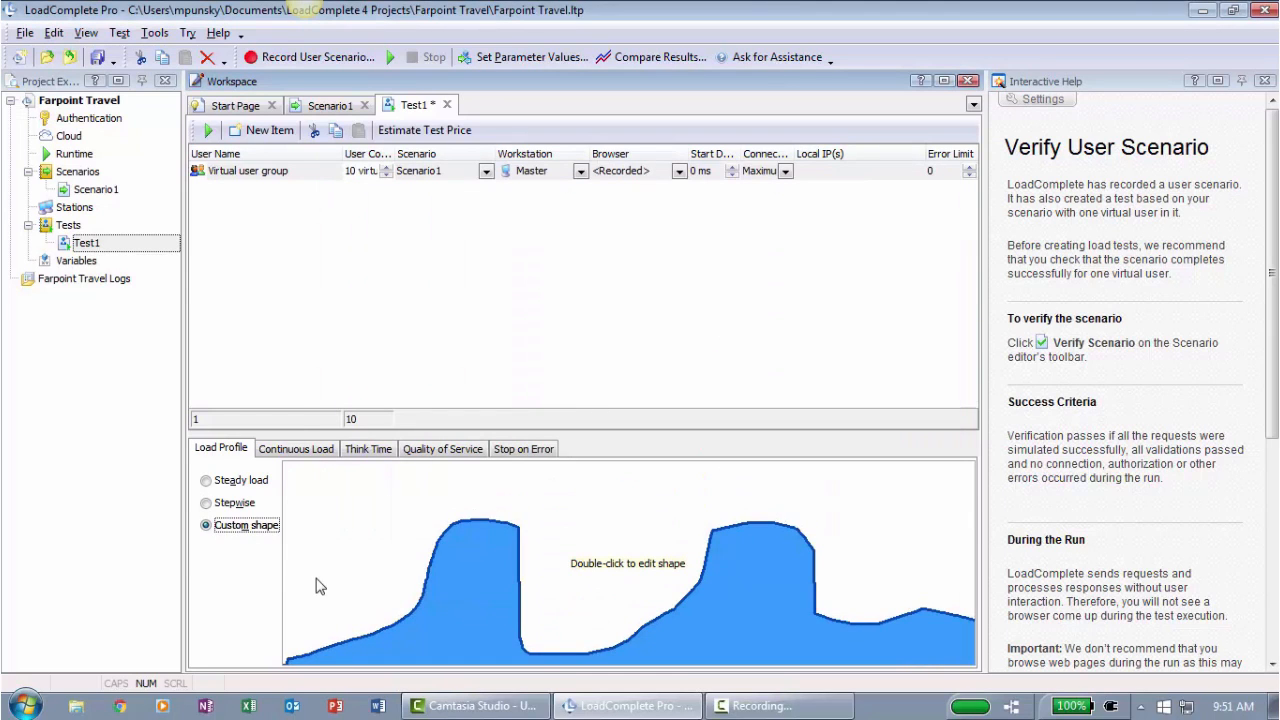
Switch to a stepwise ramp-up starting at 1 user, adding 1 user every 3 seconds.
left_click(205, 503)
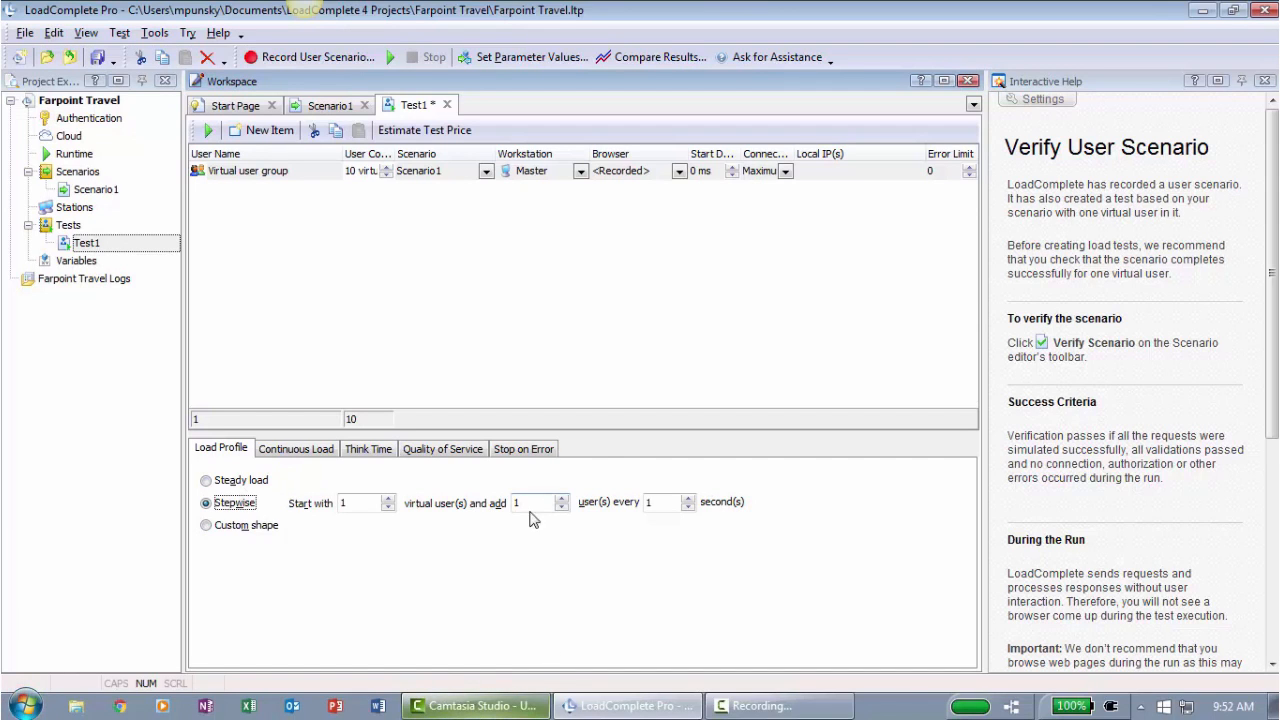
double_click(650, 503)
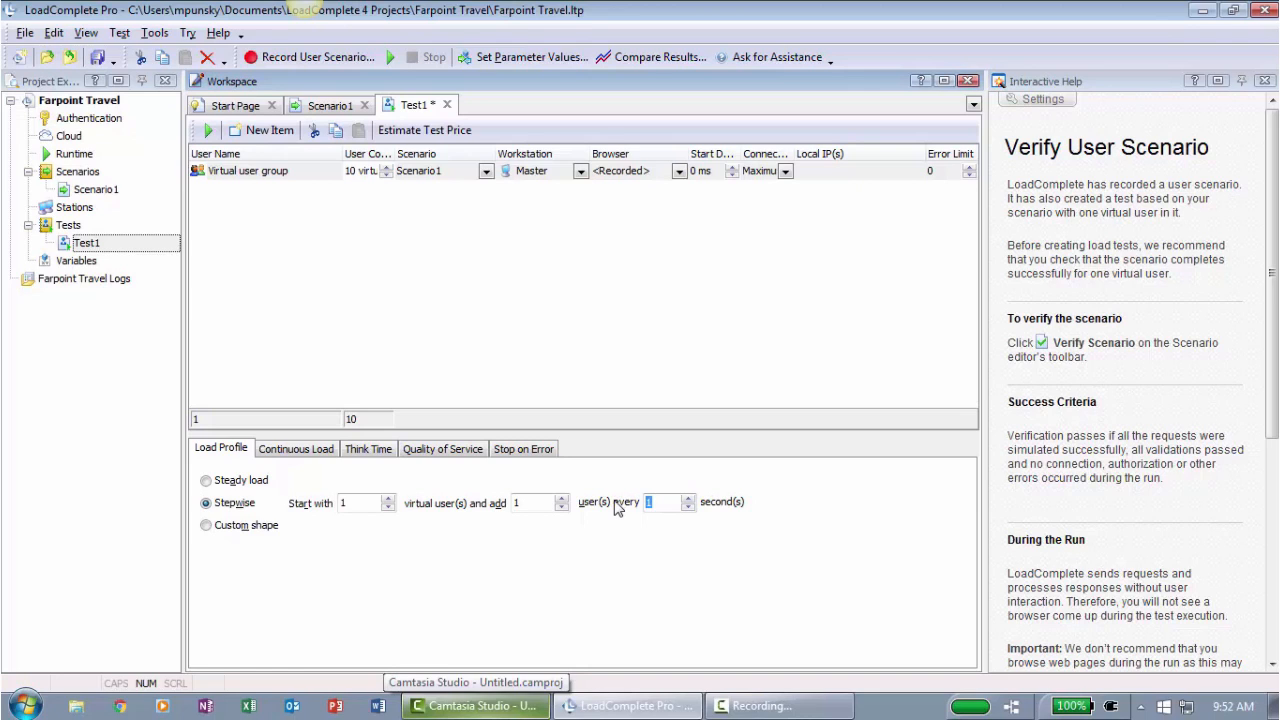
type("3")
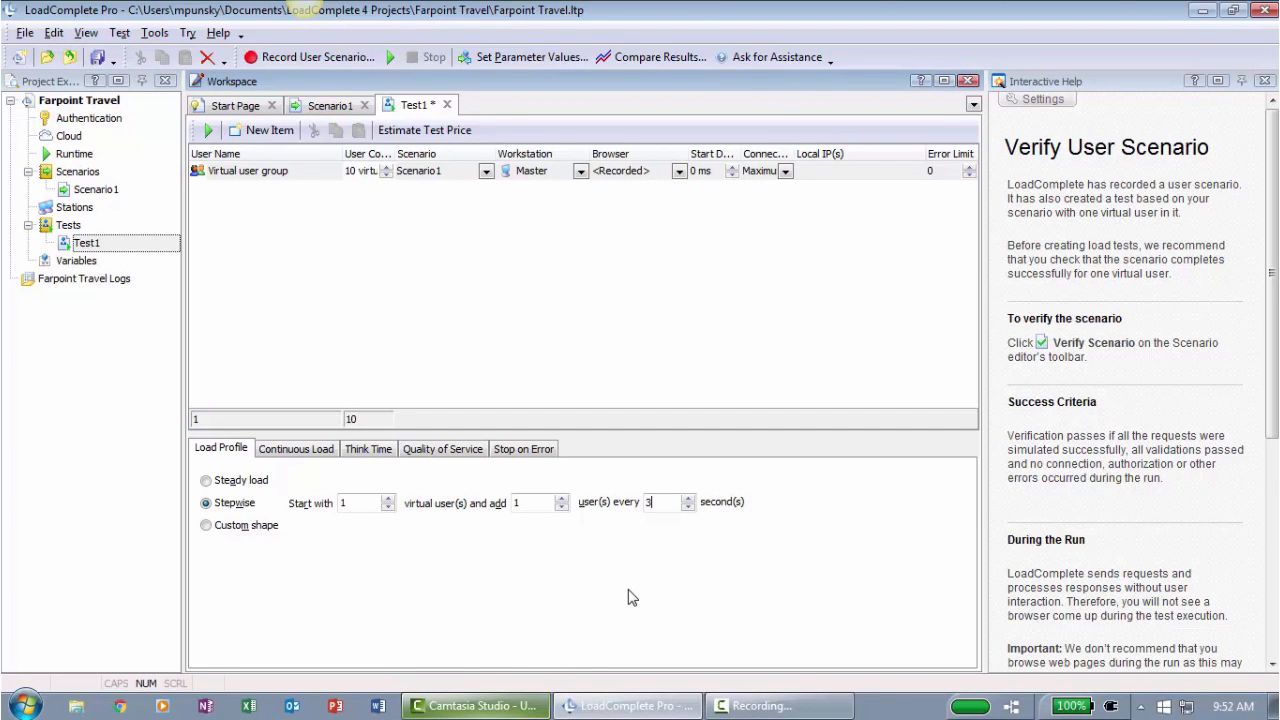
Enable continuous load for Test1 with a run duration of 0 hours and 1 minute.
left_click(296, 448)
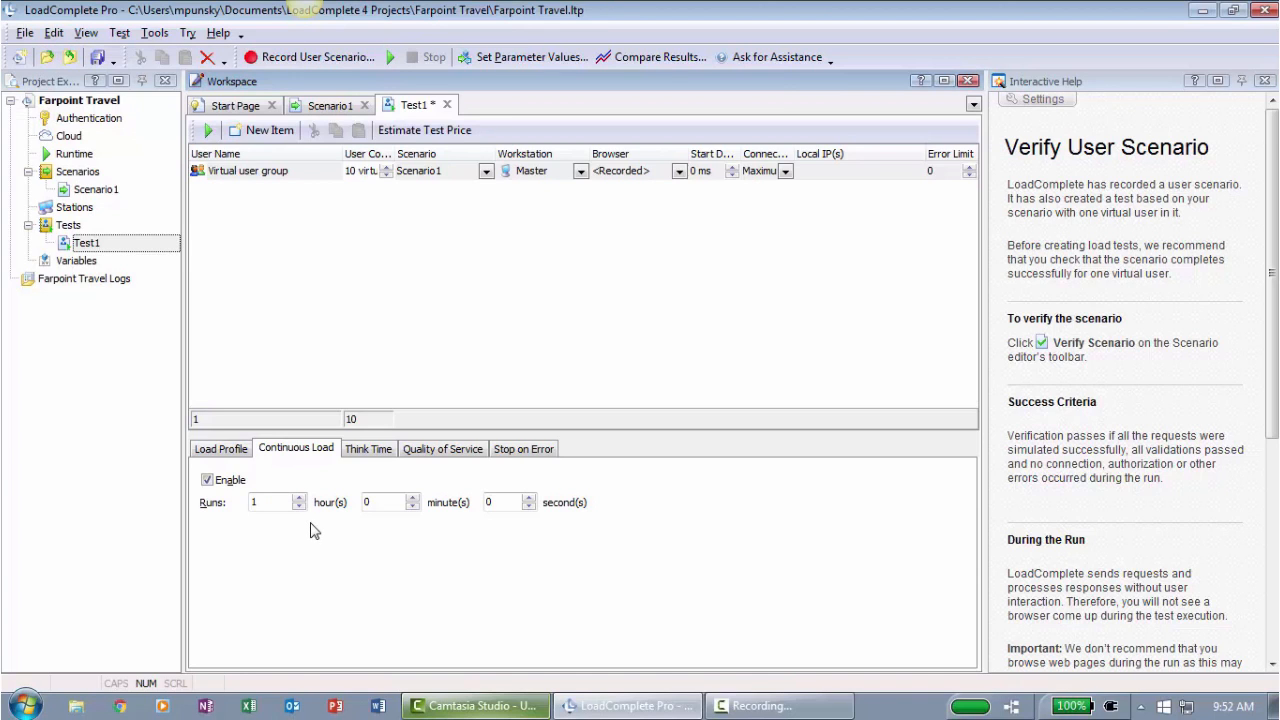
left_click_drag(285, 502, 220, 505)
type("0")
double_click(398, 503)
type("1")
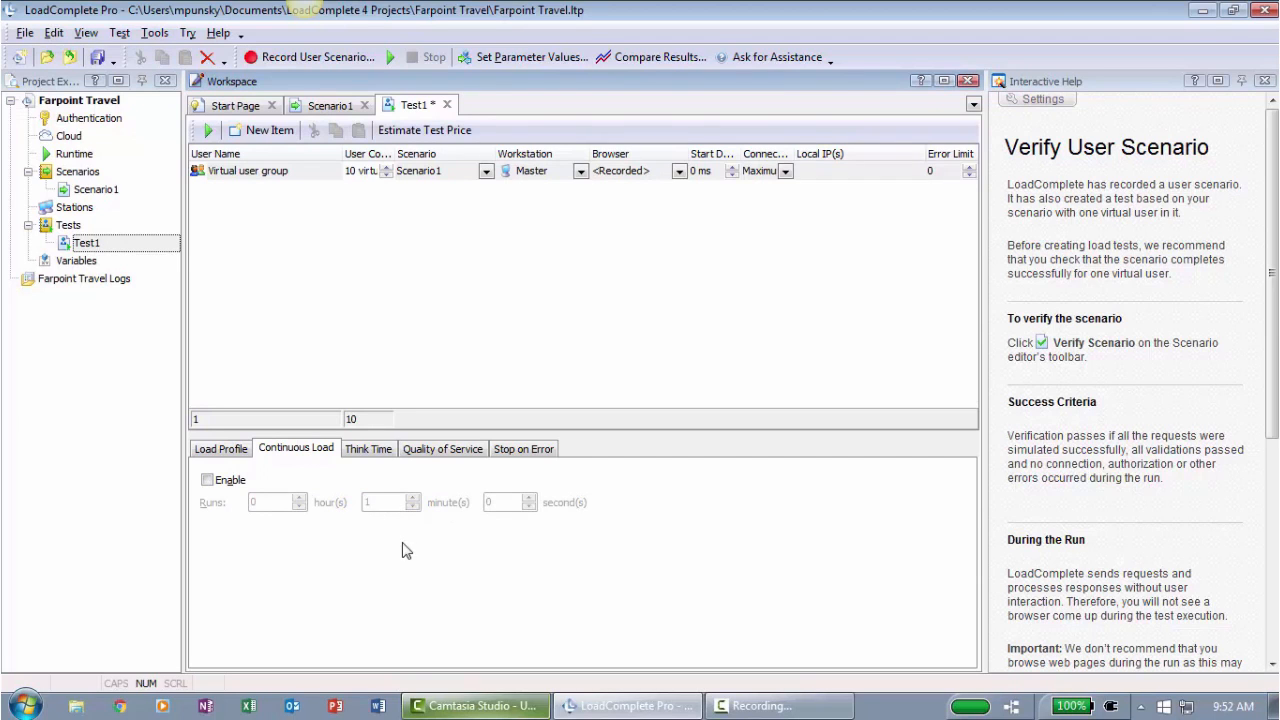
left_click(207, 481)
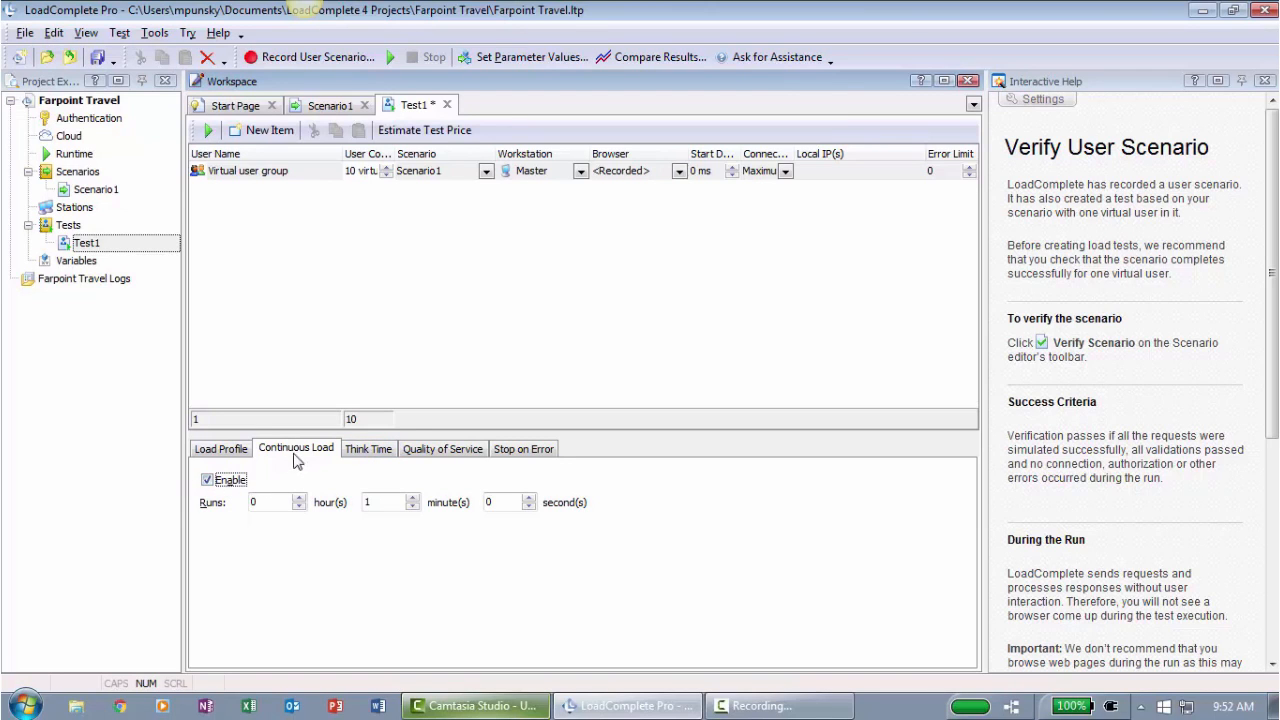
Review the Think Time, Quality of Service and Stop on Error settings, then return to the Load Profile.
left_click(380, 450)
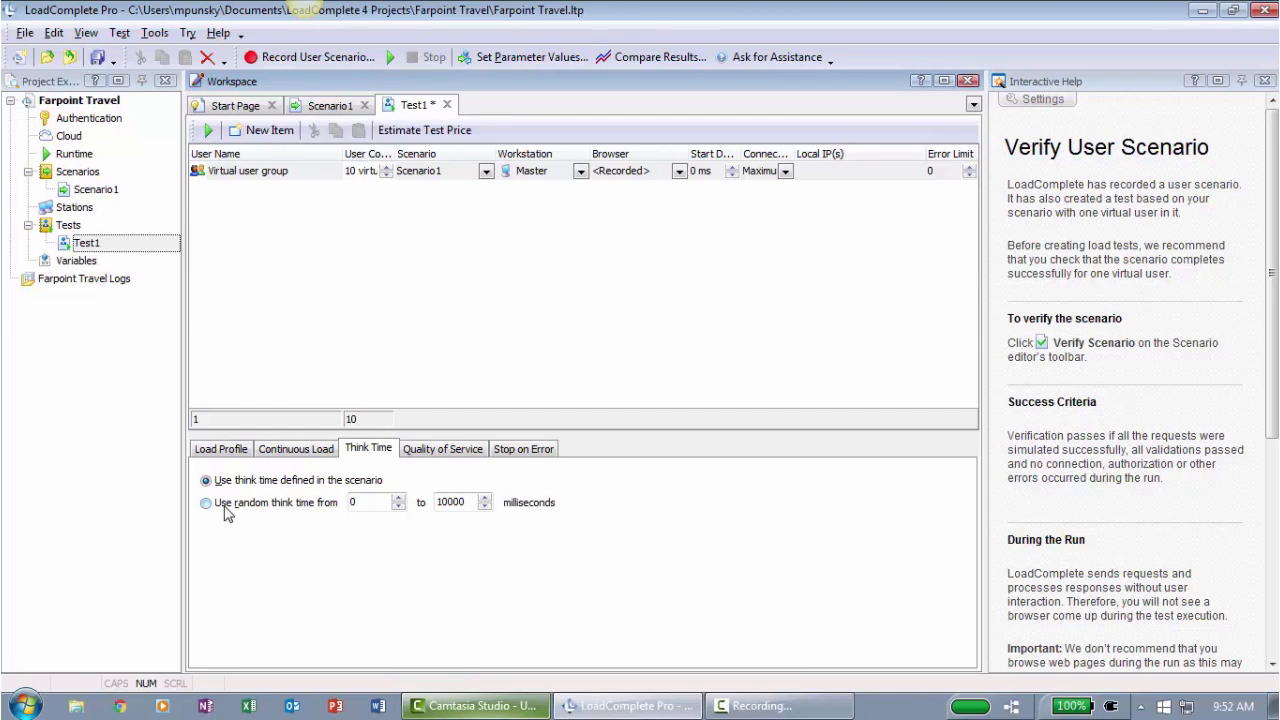
left_click(443, 449)
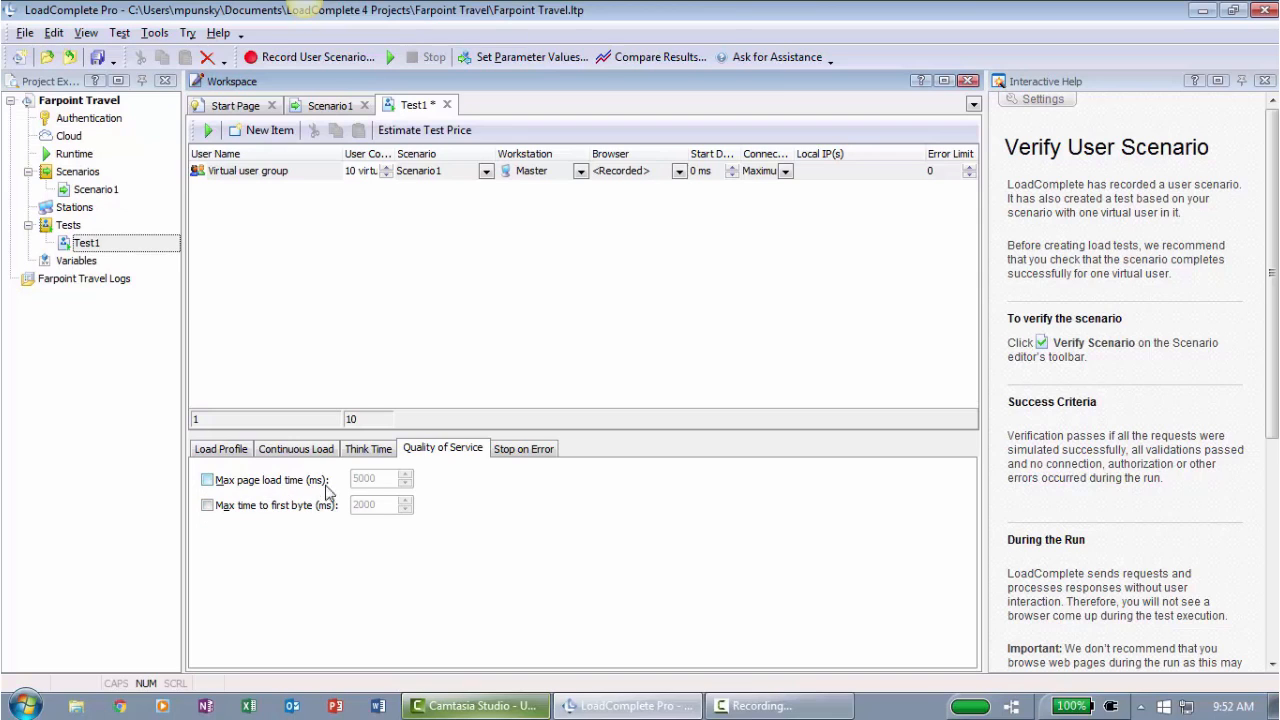
left_click(524, 449)
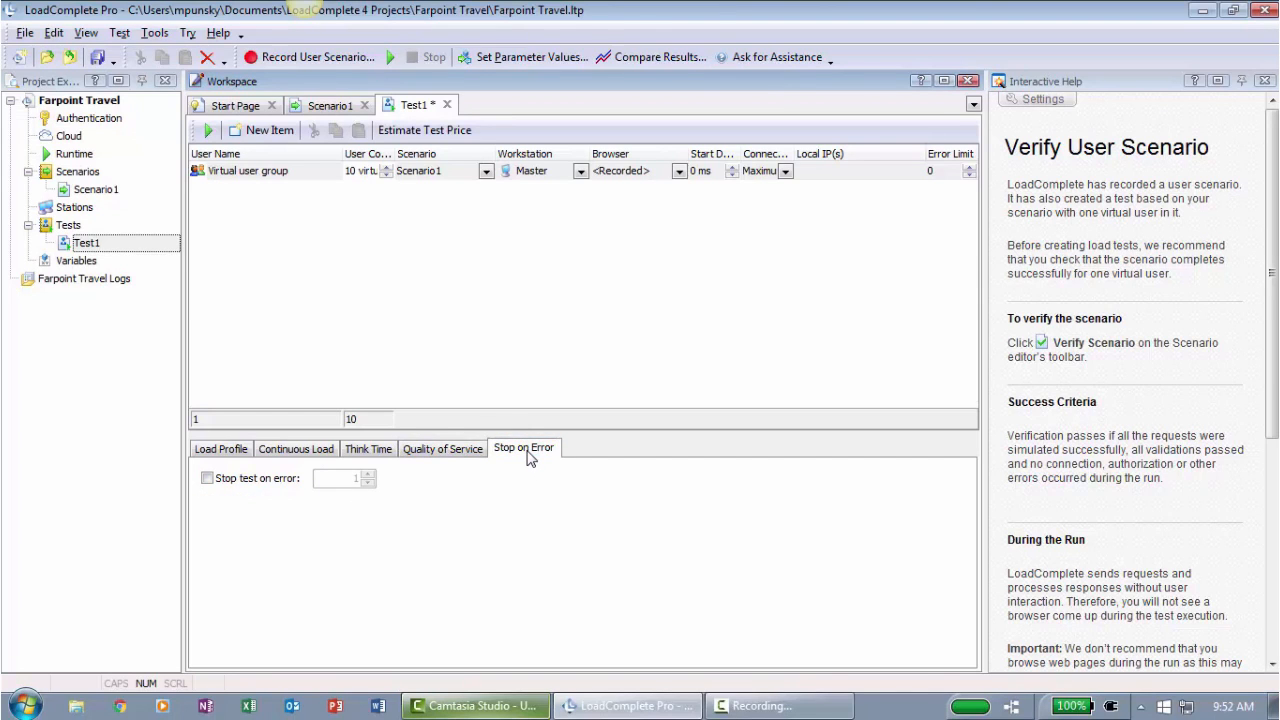
left_click(220, 449)
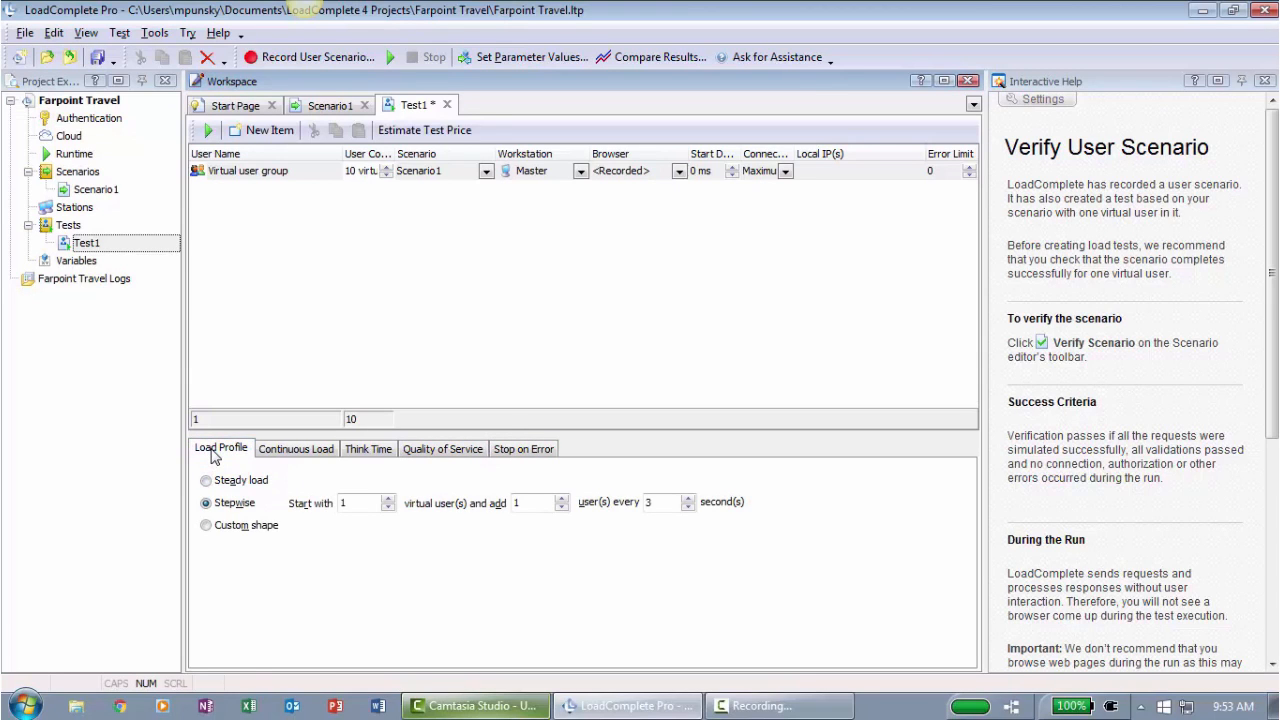
left_click(778, 706)
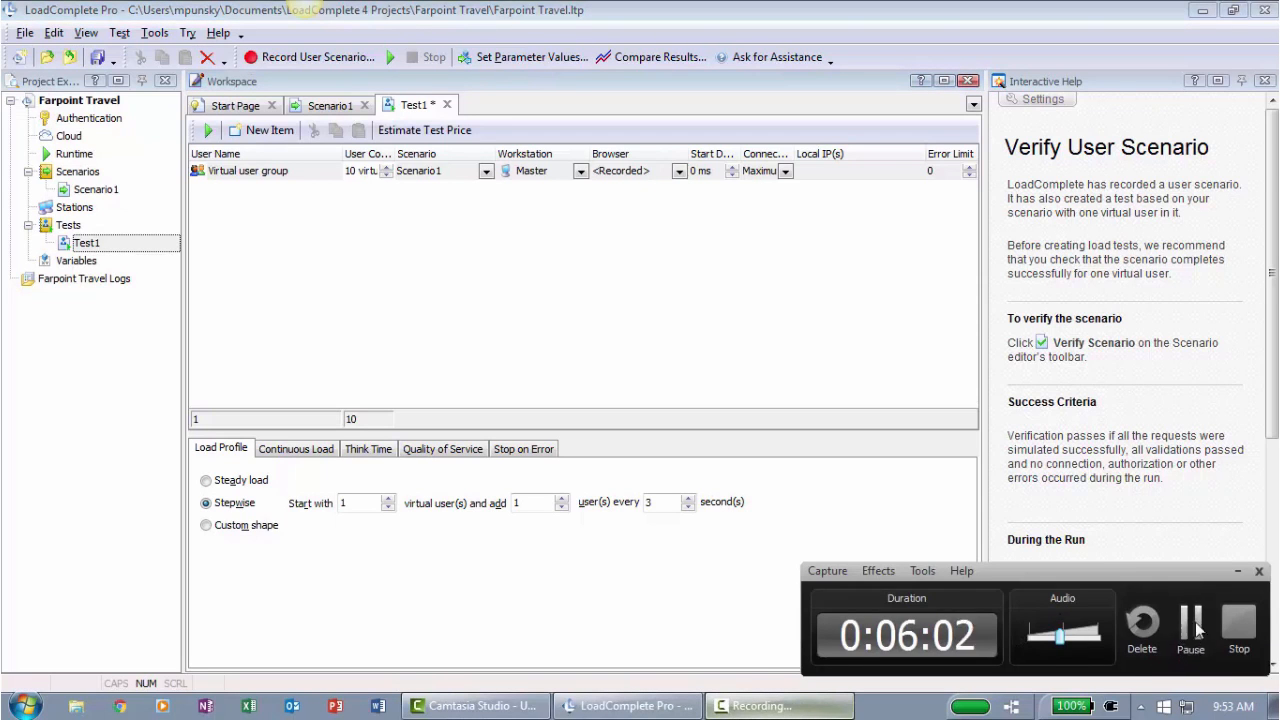
left_click(1190, 625)
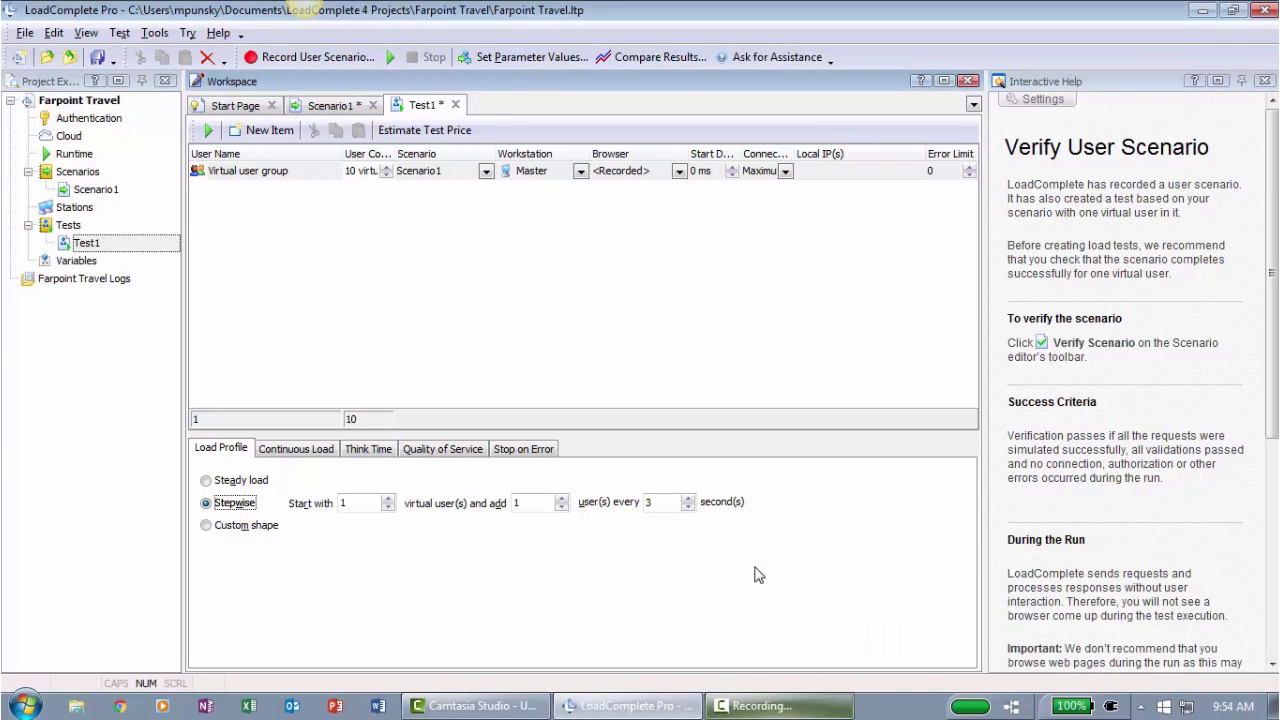
Start the Test1 load test run and watch the live runtime graphs.
left_click(208, 131)
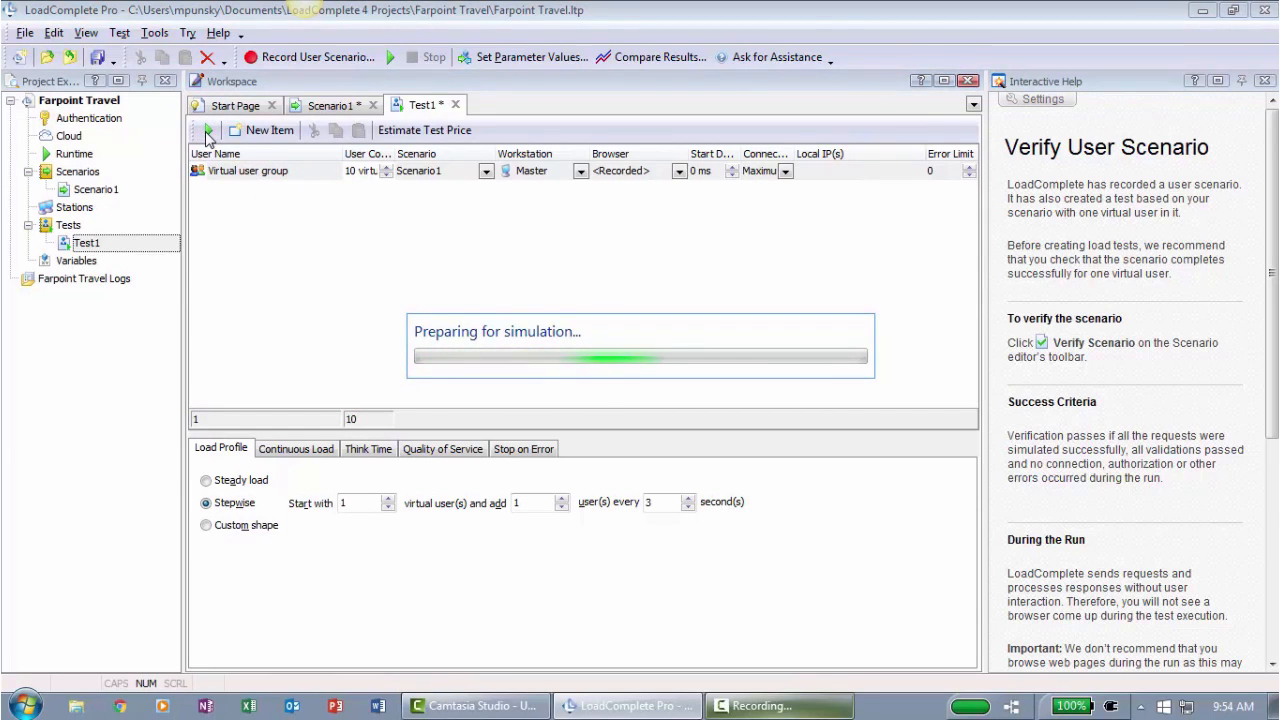